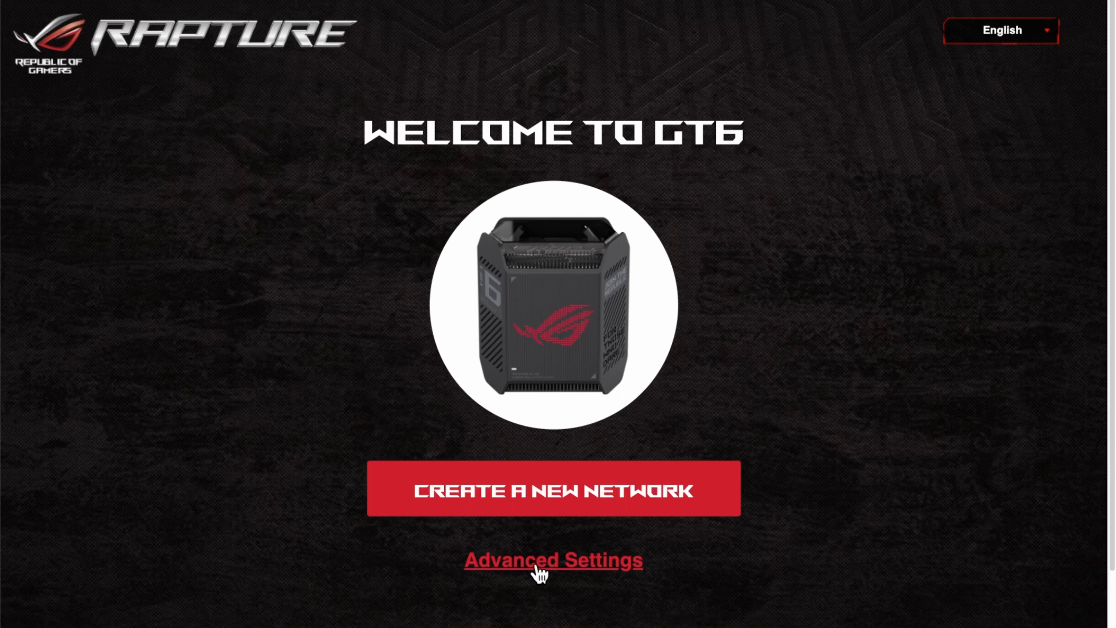
# View the available operation modes under the advanced setup options
pyautogui.click(527, 561)
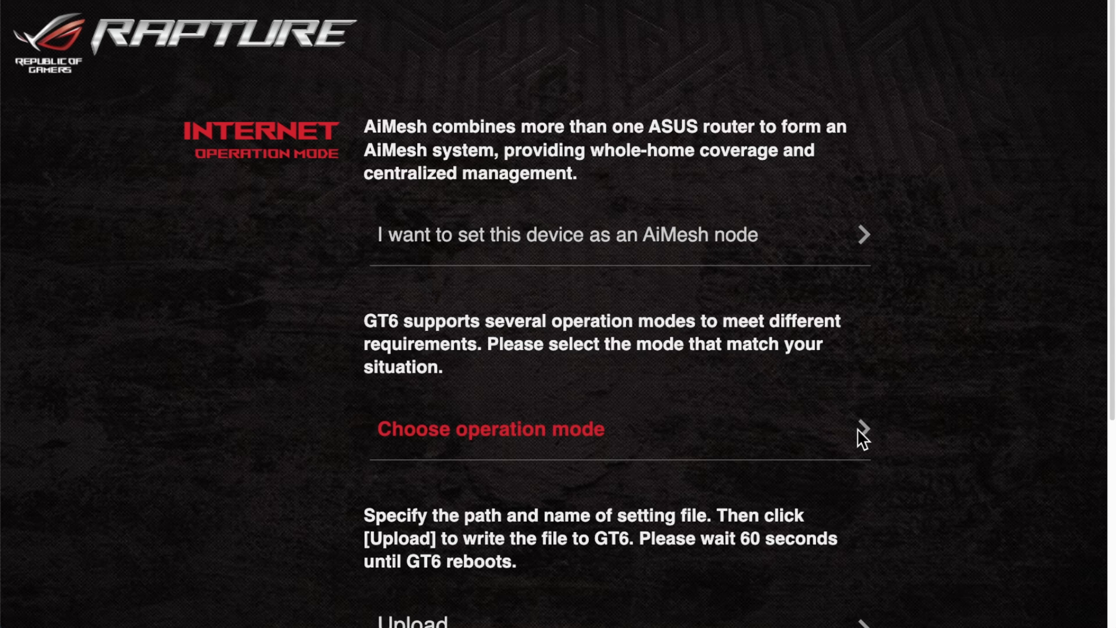
pyautogui.click(543, 432)
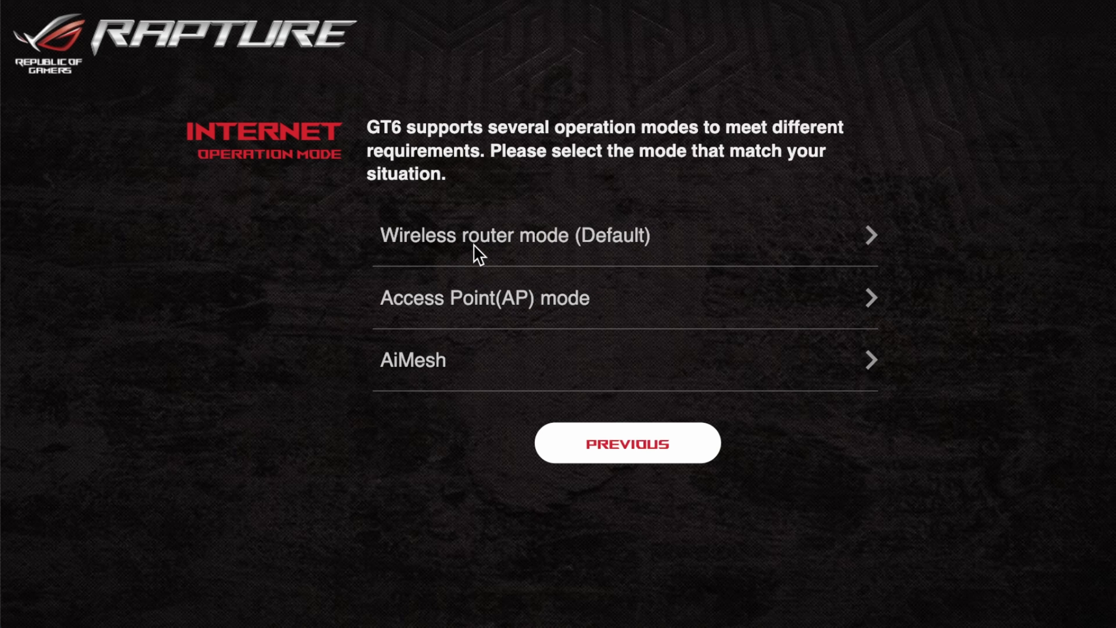
pyautogui.click(605, 442)
pyautogui.scroll(-3, 667, 473)
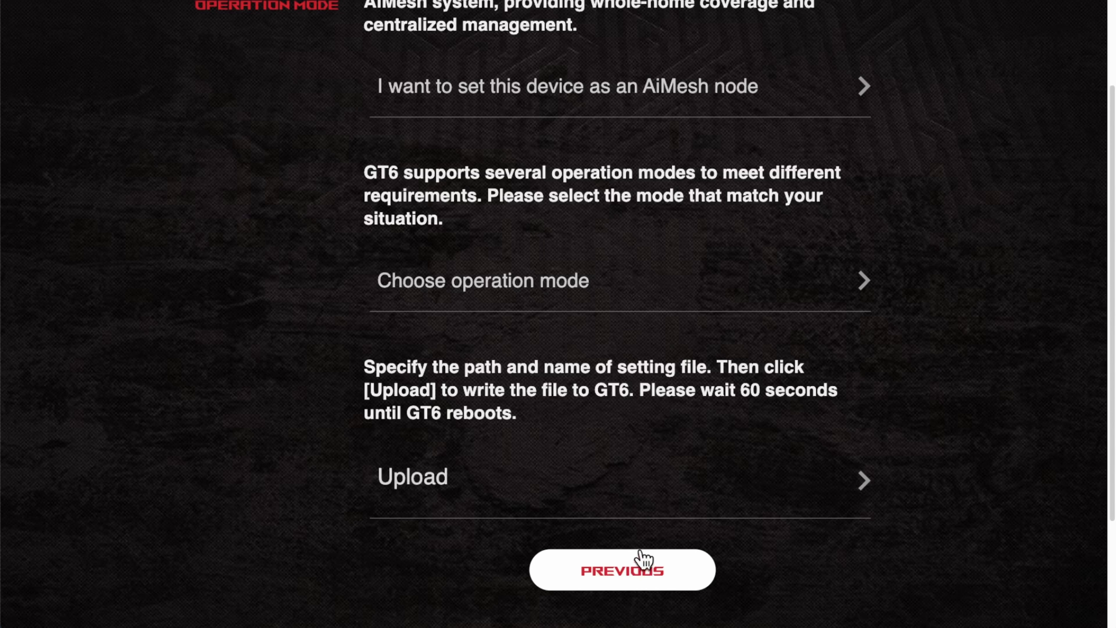
# Return to the welcome page, start a new network and continue past the node placement instructions
pyautogui.click(635, 569)
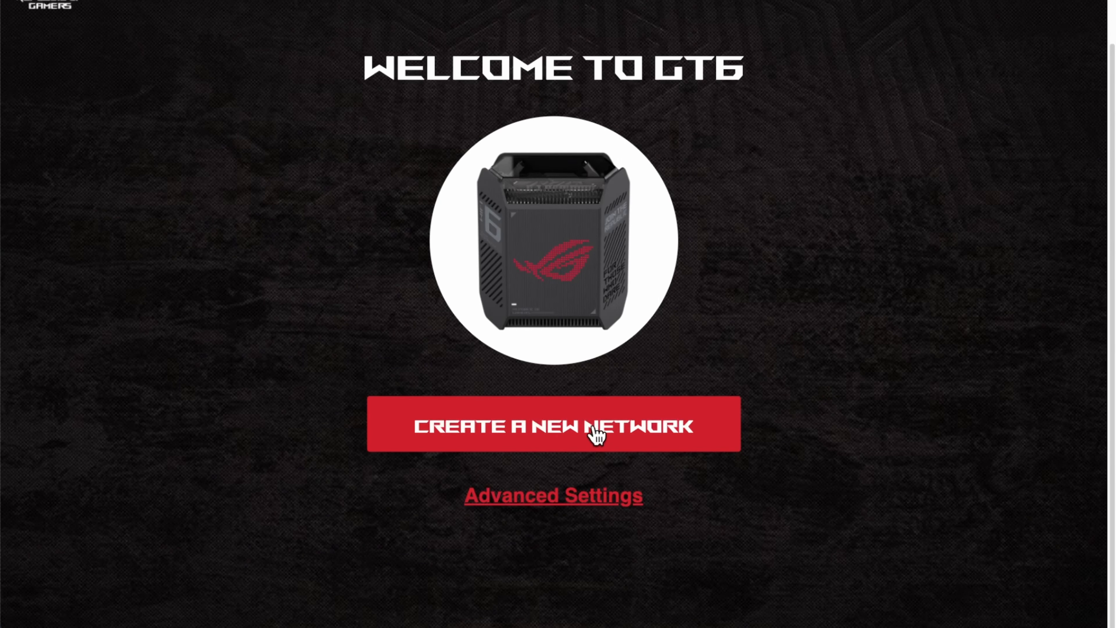
pyautogui.click(573, 443)
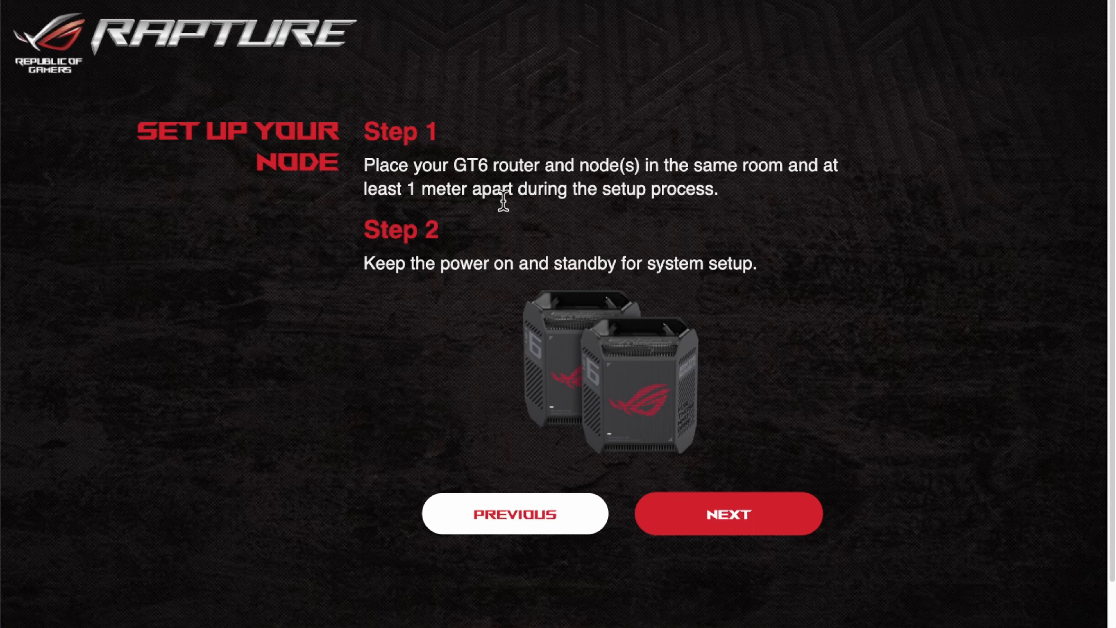
pyautogui.click(720, 519)
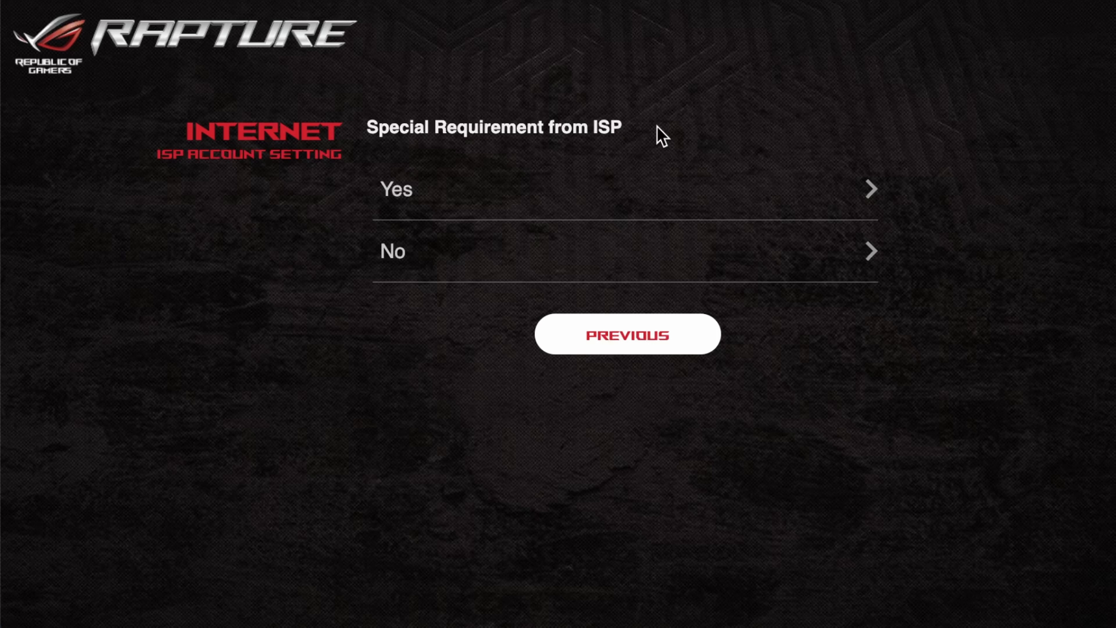
# Browse the ISP profile list keeping None, then answer No to special ISP requirements
pyautogui.click(445, 200)
pyautogui.click(450, 224)
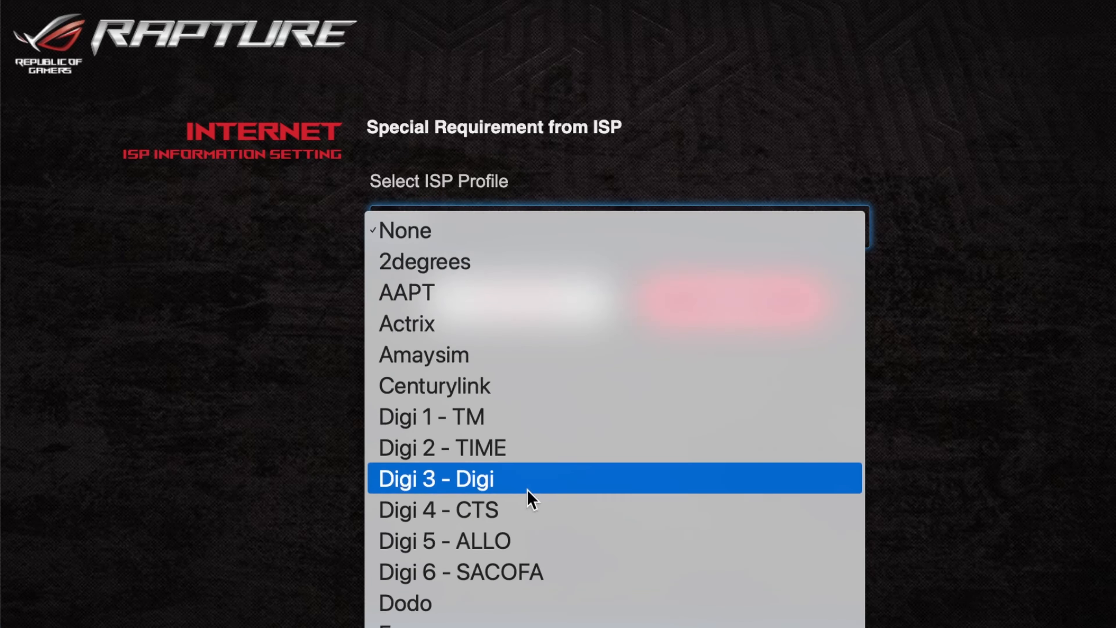
pyautogui.scroll(-10, 531, 498)
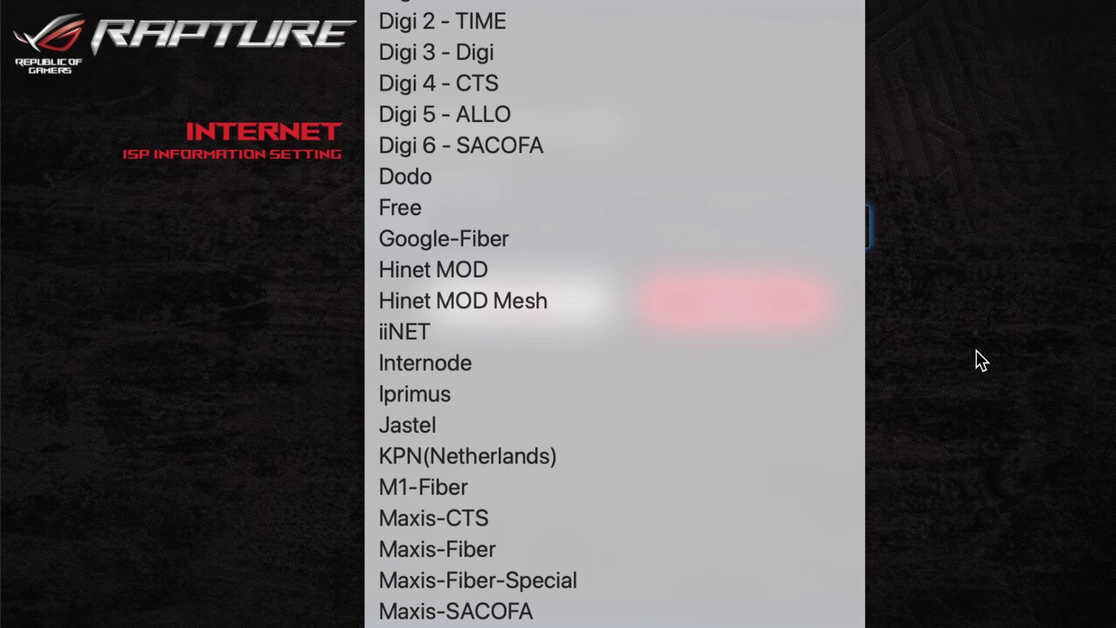
pyautogui.click(981, 361)
pyautogui.click(538, 318)
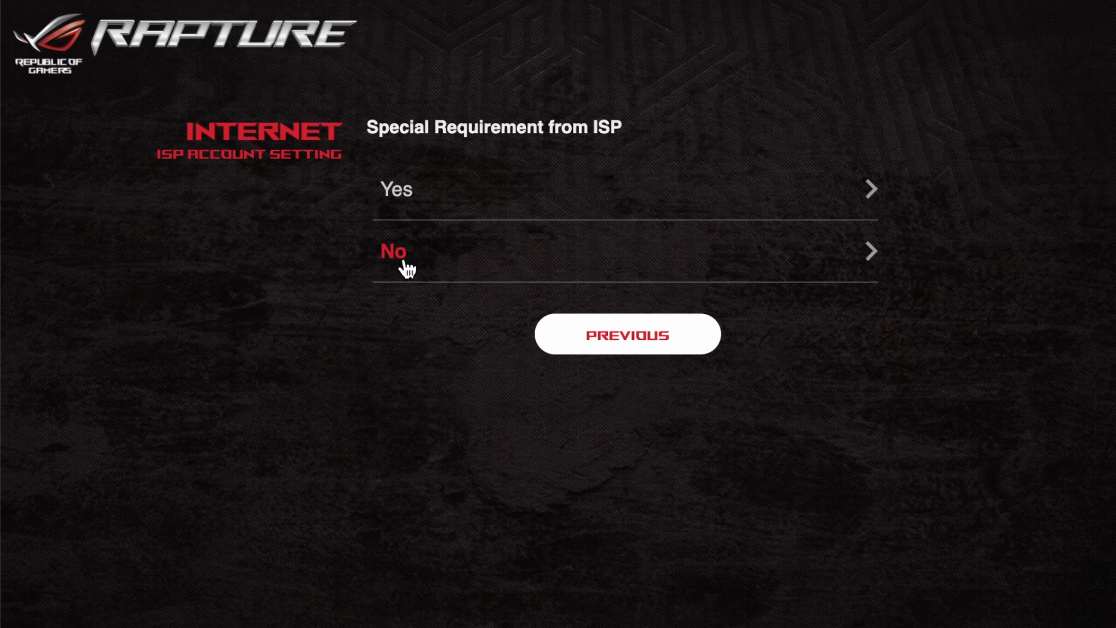
pyautogui.click(600, 263)
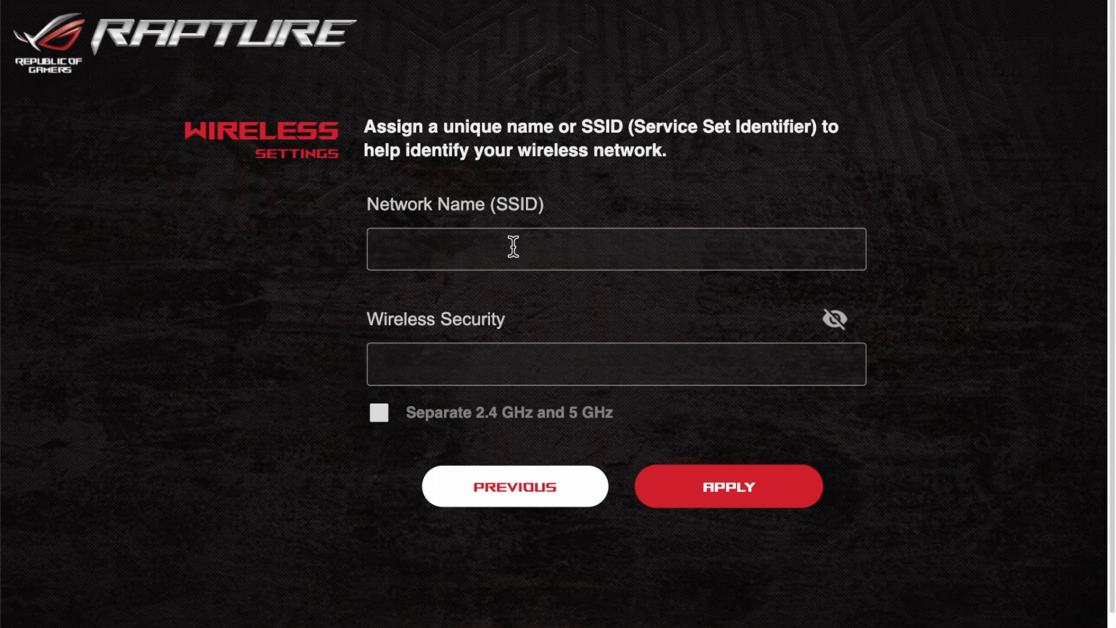
pyautogui.click(459, 242)
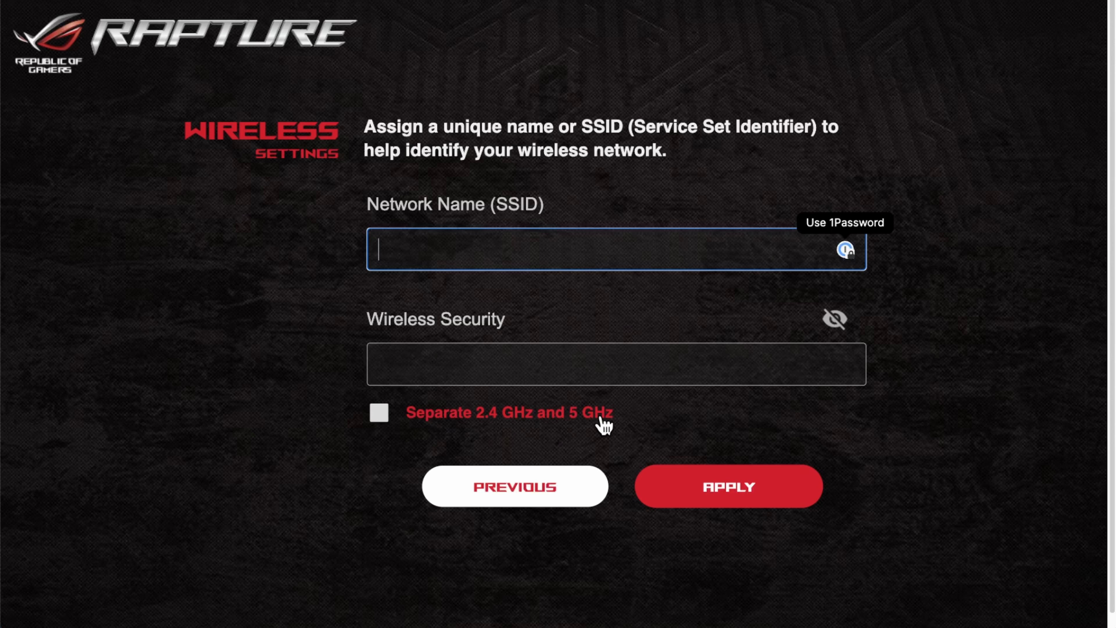
pyautogui.click(380, 415)
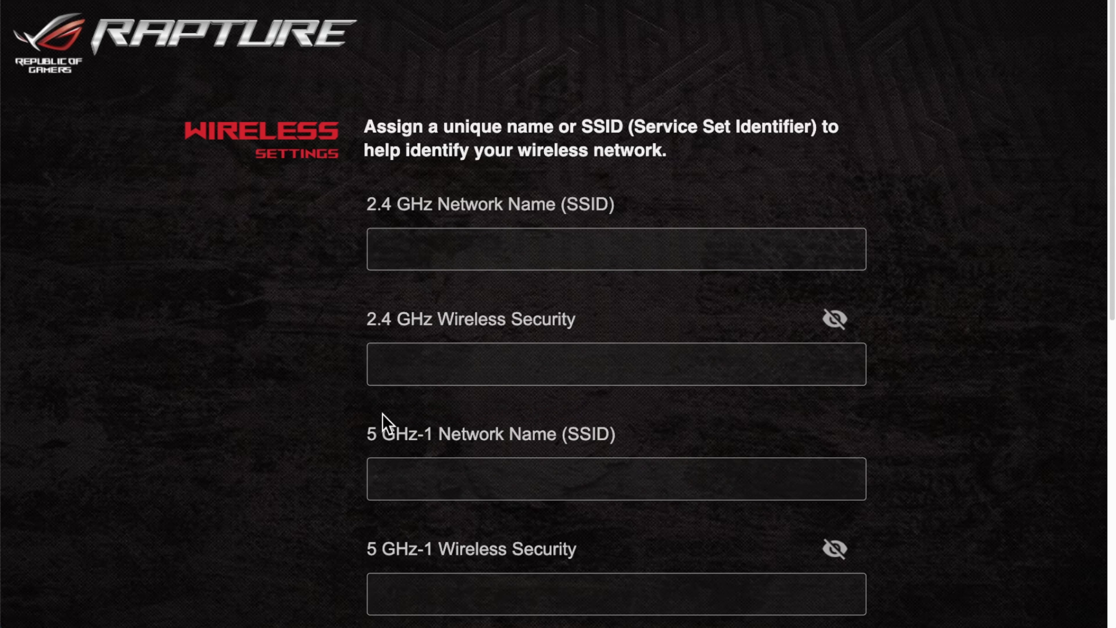
pyautogui.scroll(-5, 685, 429)
pyautogui.scroll(-4, 689, 429)
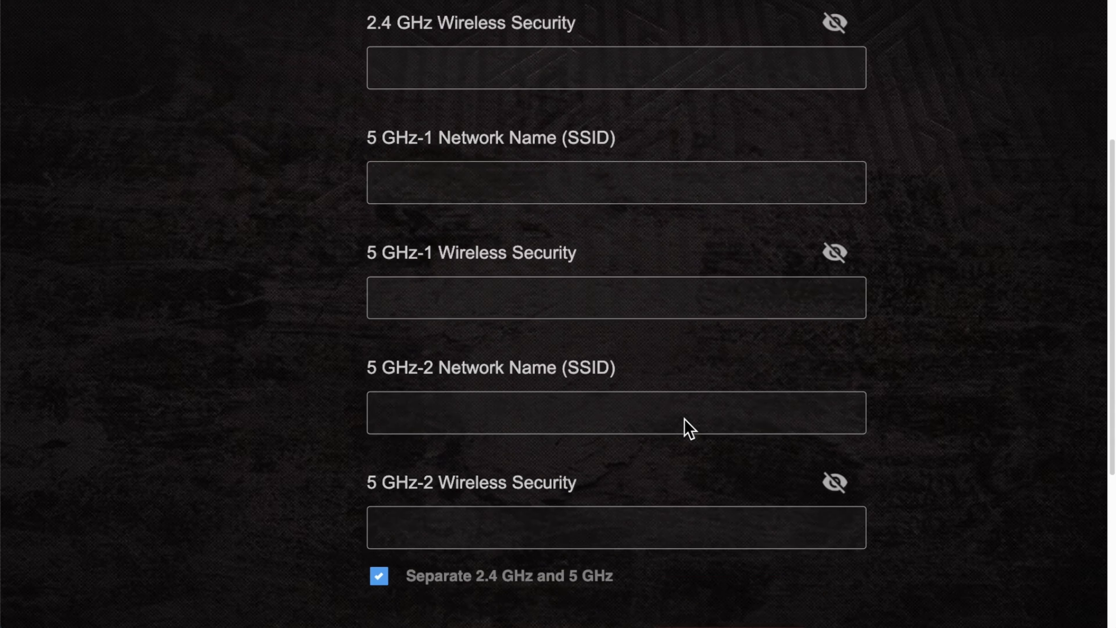
pyautogui.scroll(2, 685, 426)
pyautogui.scroll(8, 683, 422)
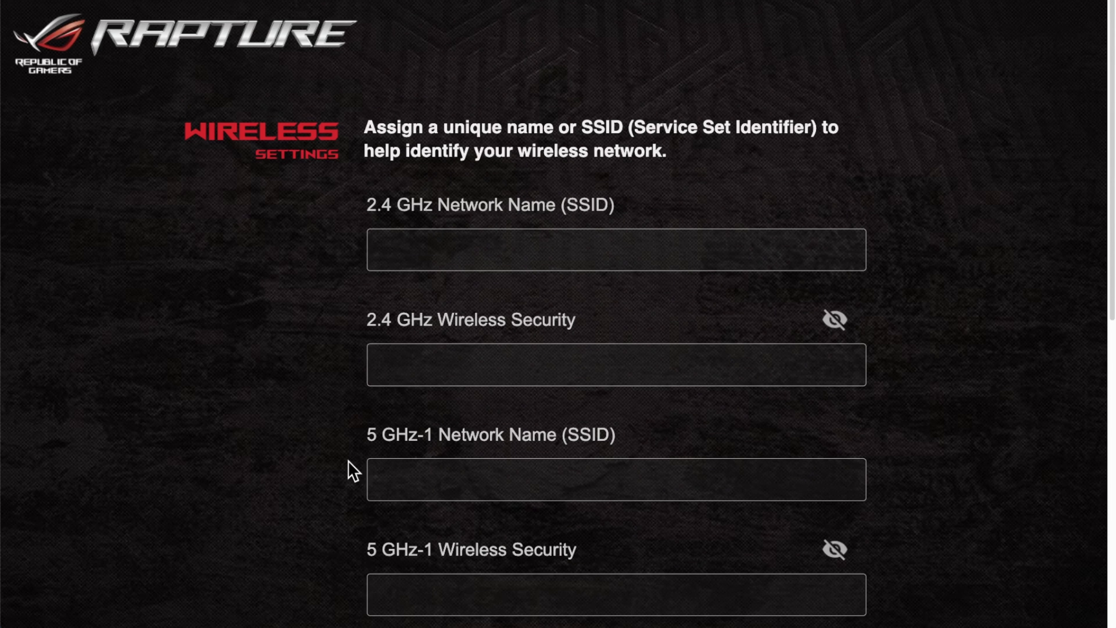
pyautogui.scroll(-1, 352, 470)
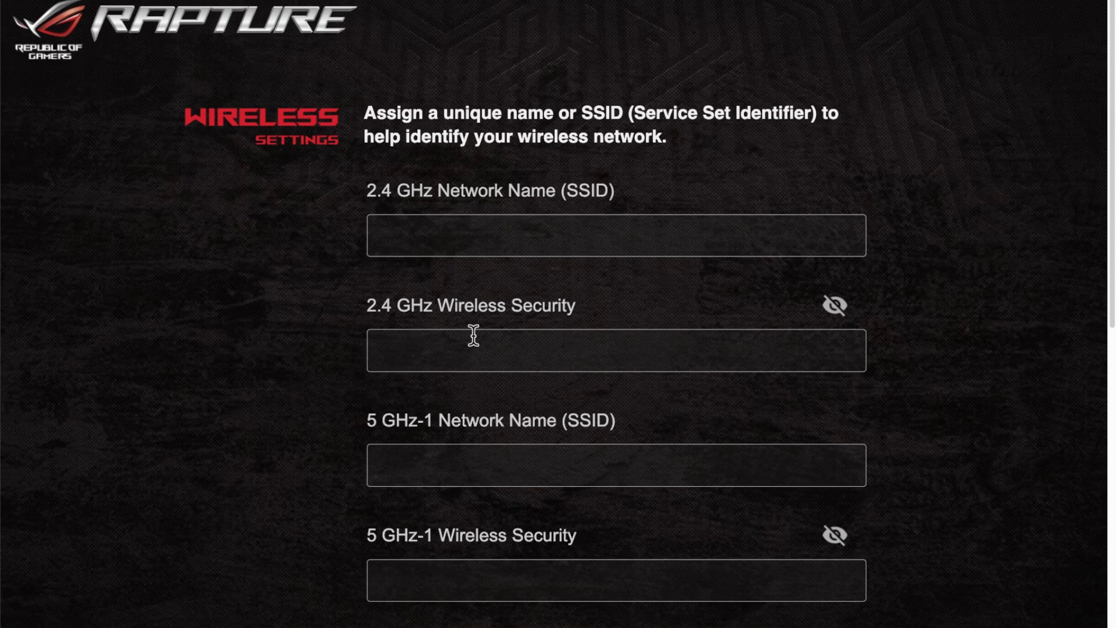
pyautogui.scroll(-4, 383, 313)
pyautogui.scroll(-3, 429, 372)
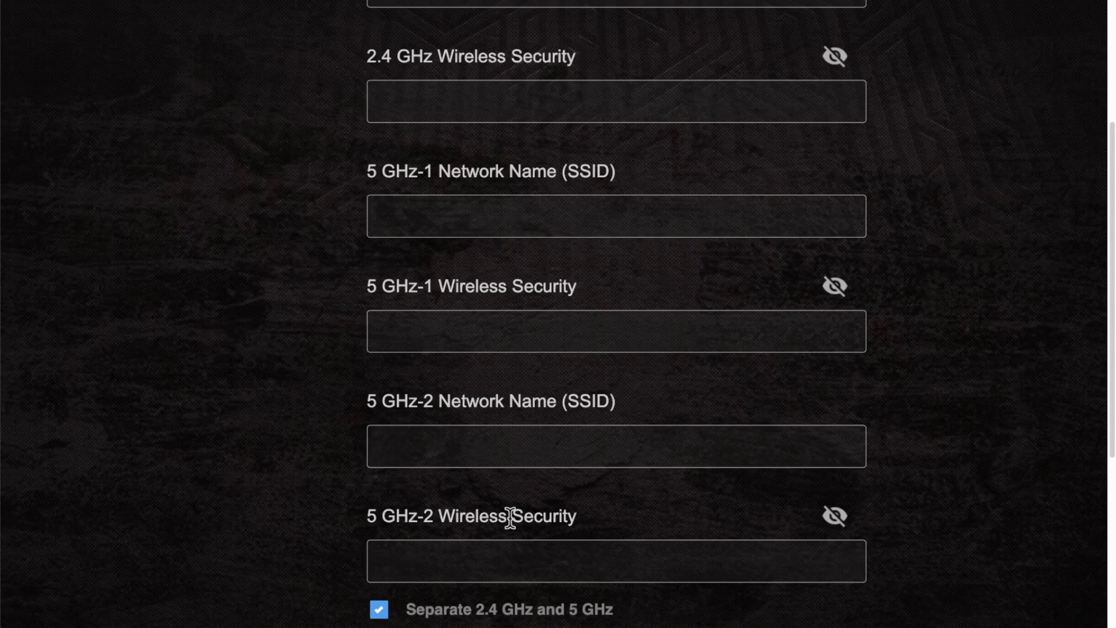
pyautogui.scroll(7, 708, 411)
pyautogui.scroll(-9, 598, 369)
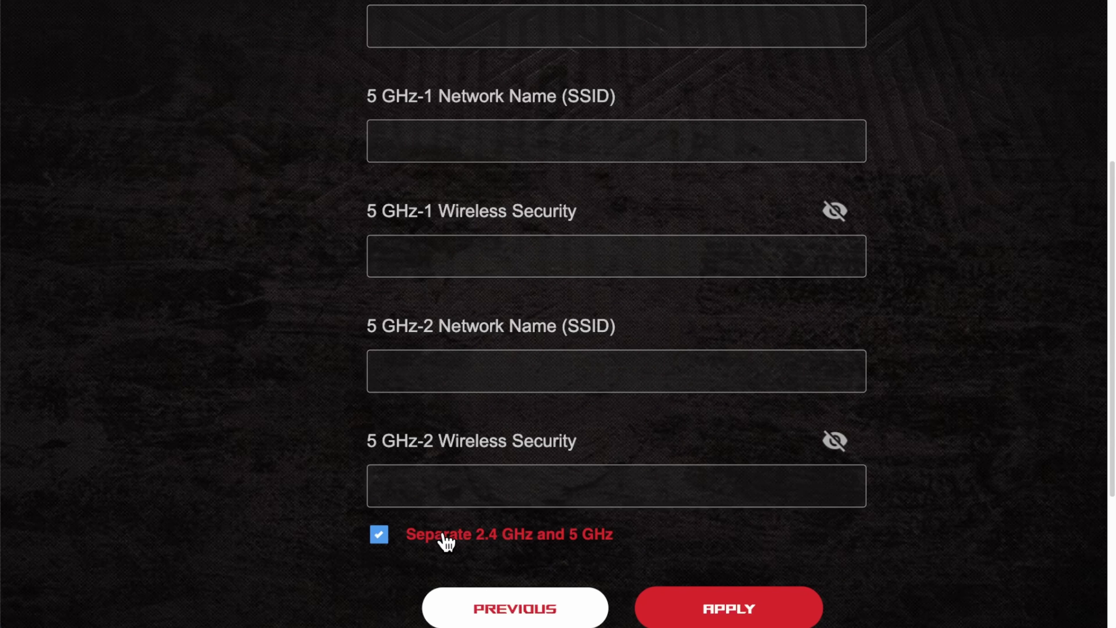
pyautogui.click(381, 535)
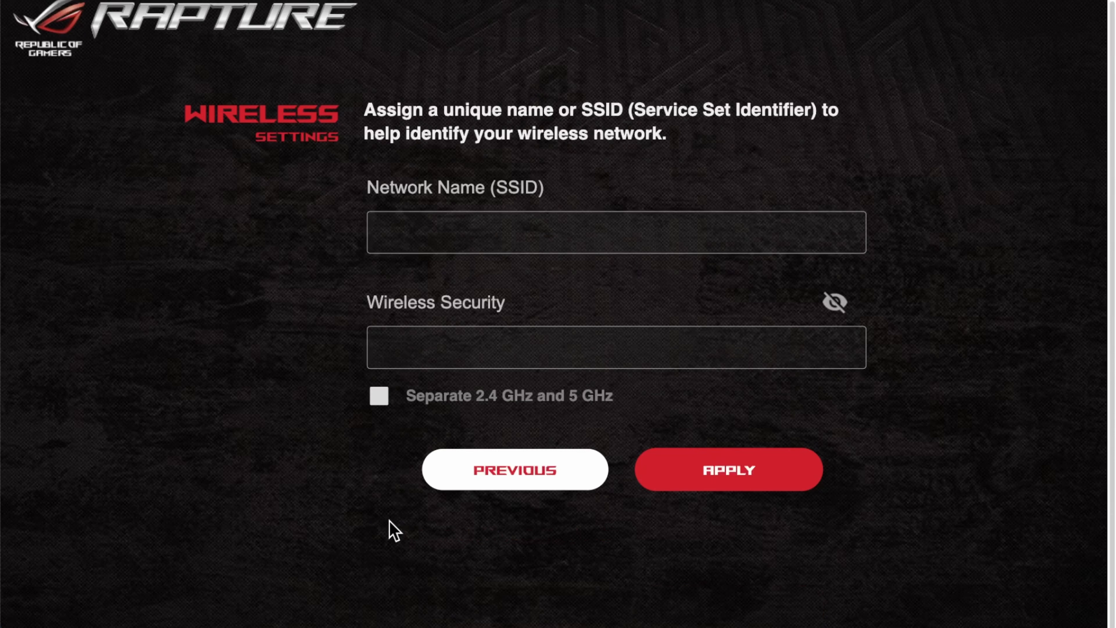
pyautogui.click(449, 243)
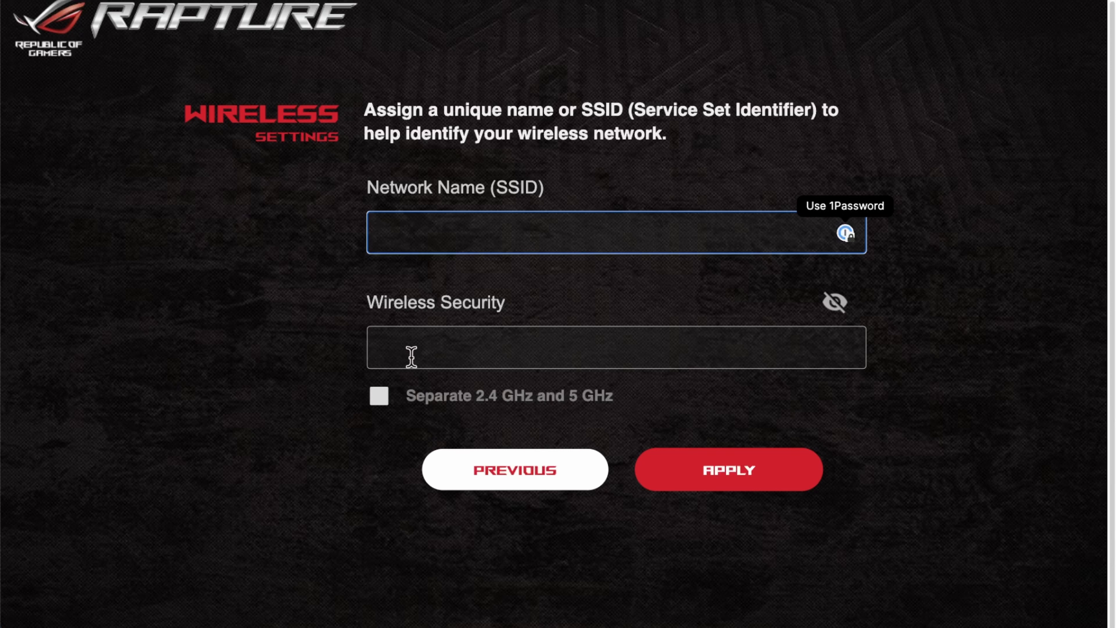
pyautogui.click(379, 397)
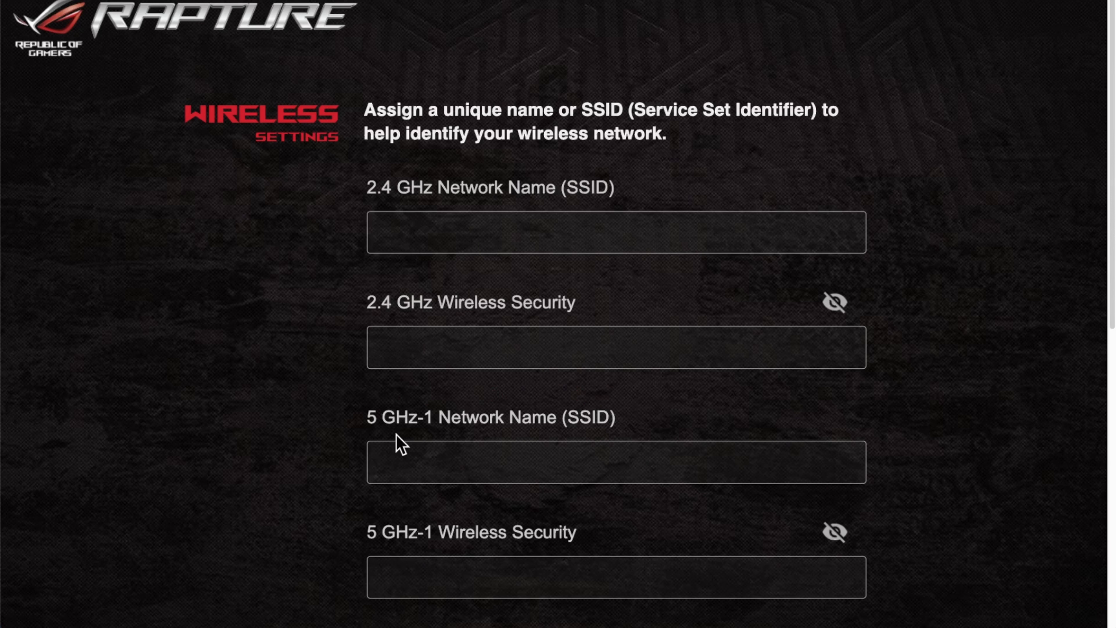
pyautogui.scroll(-5, 606, 499)
pyautogui.scroll(5, 604, 495)
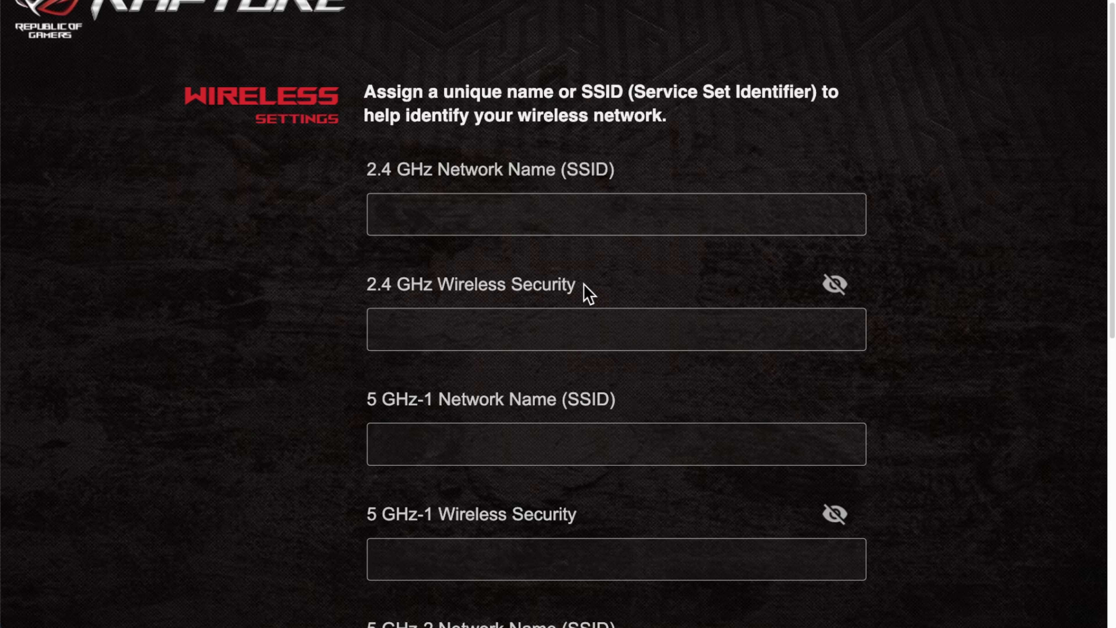
pyautogui.scroll(-4, 695, 484)
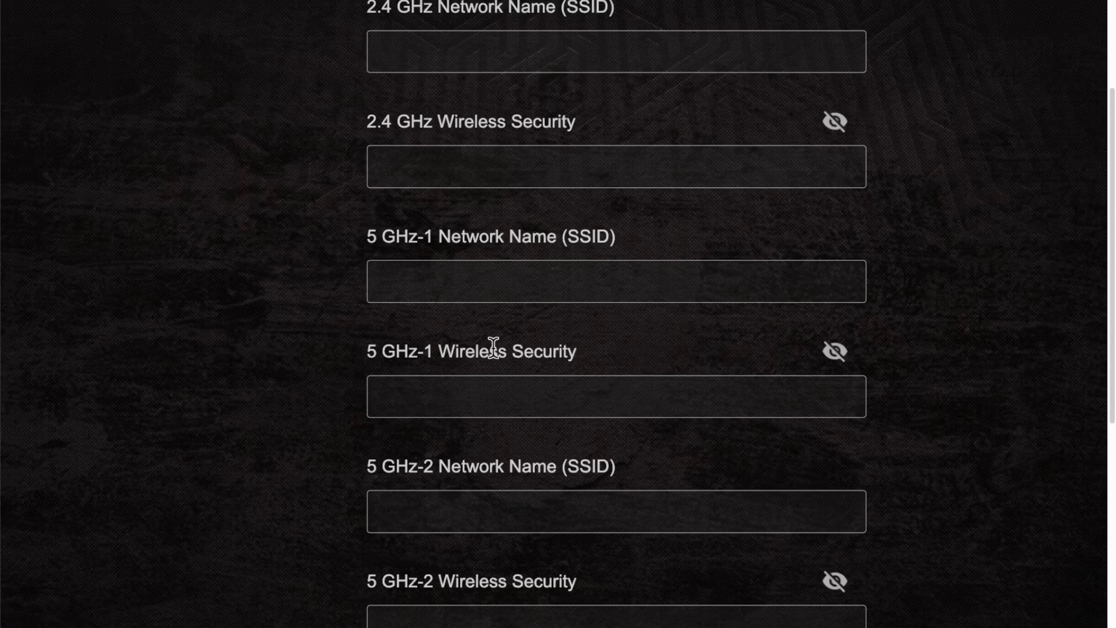
pyautogui.scroll(-2, 646, 358)
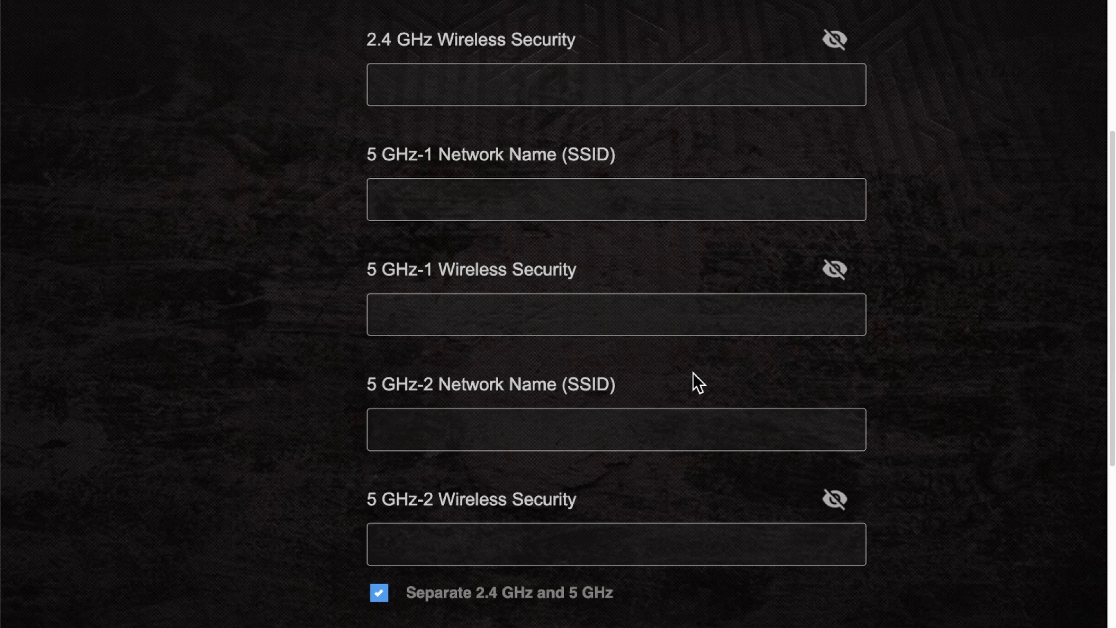
pyautogui.scroll(5, 698, 386)
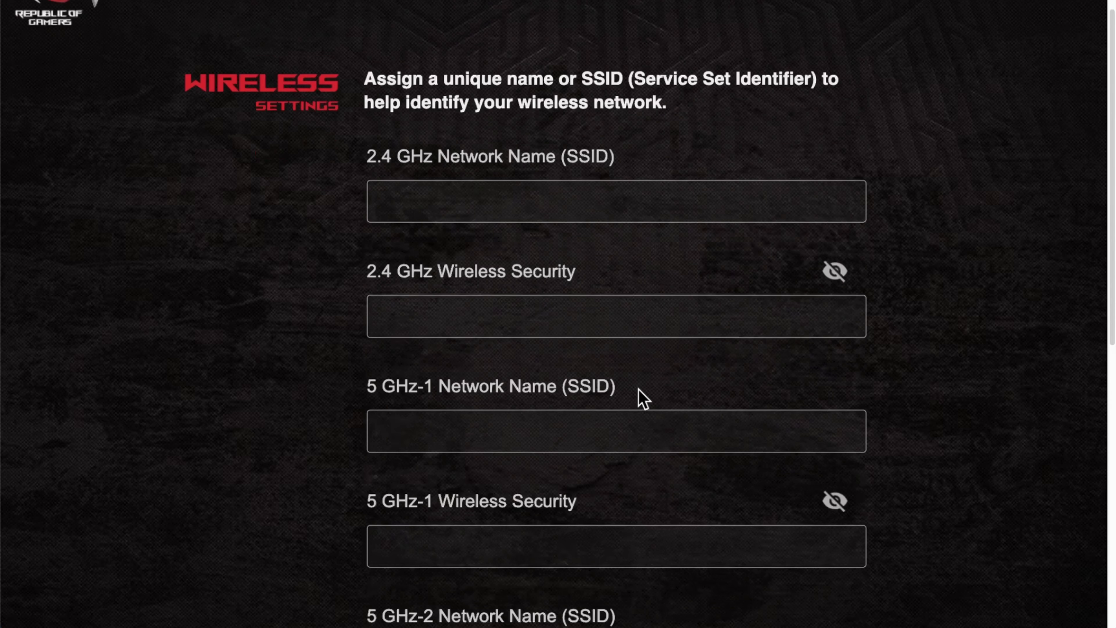
pyautogui.scroll(-7, 636, 400)
# Merge the bands into one wireless network and name it 'Example'
pyautogui.click(378, 539)
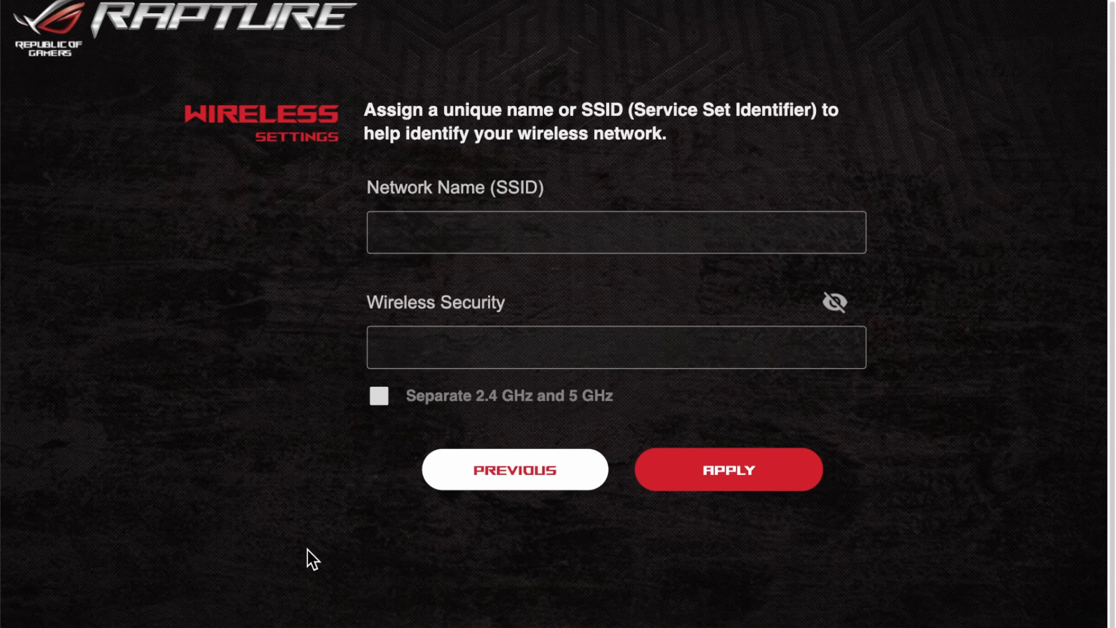
pyautogui.click(433, 237)
pyautogui.write('Example')
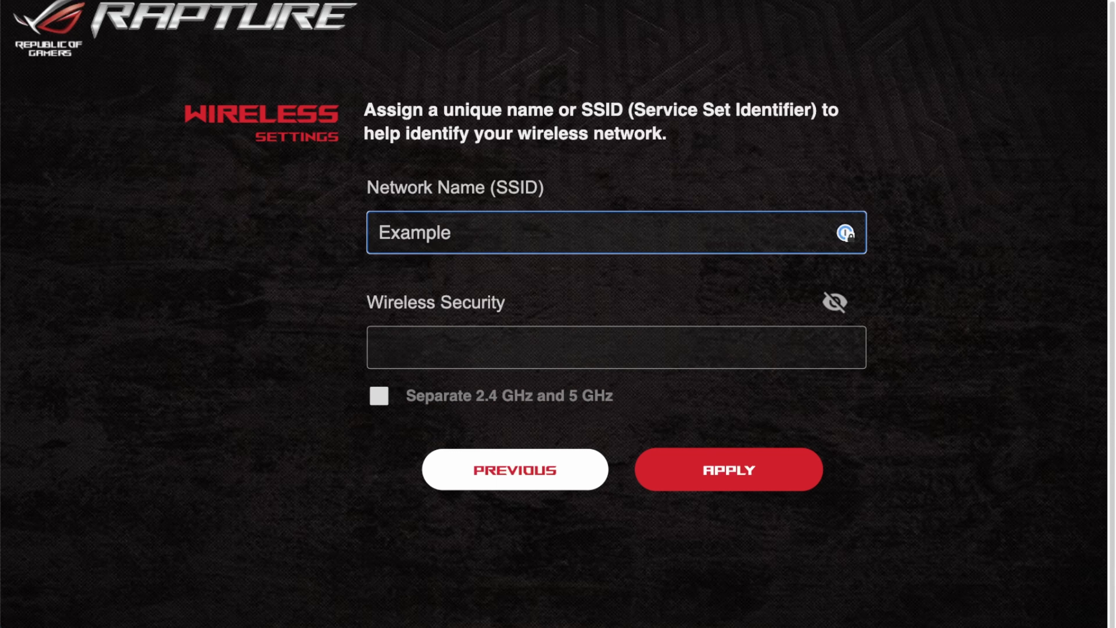
# Enter a new wireless security key, shown in plain text
pyautogui.click(440, 345)
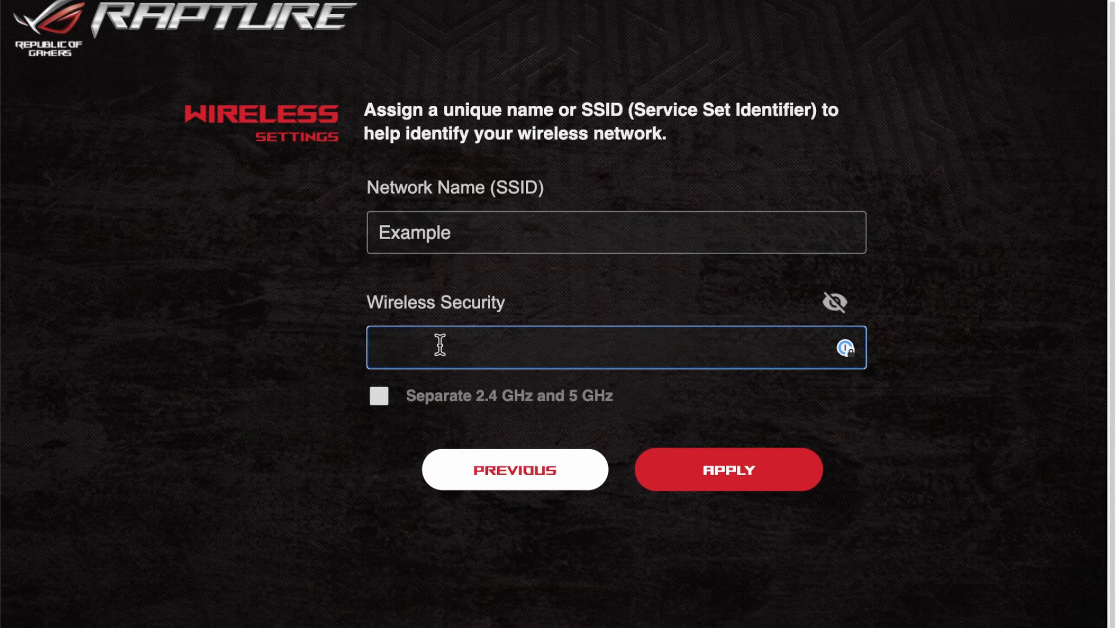
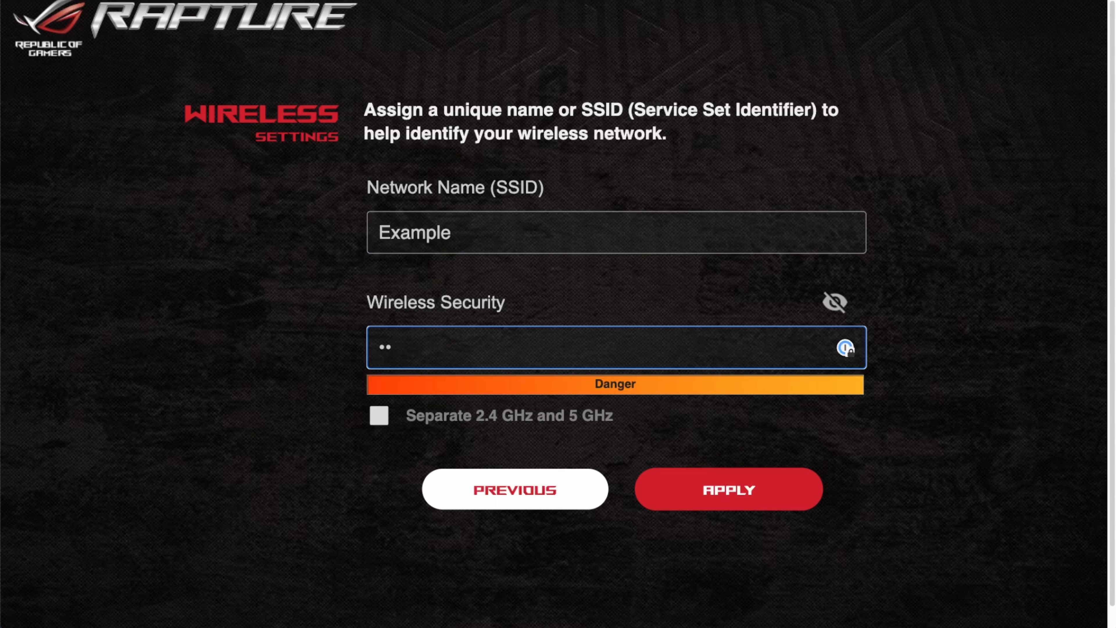
pyautogui.press('BackSpace')
pyautogui.press('BackSpace')
pyautogui.press('BackSpace')
pyautogui.click(835, 301)
pyautogui.click(600, 350)
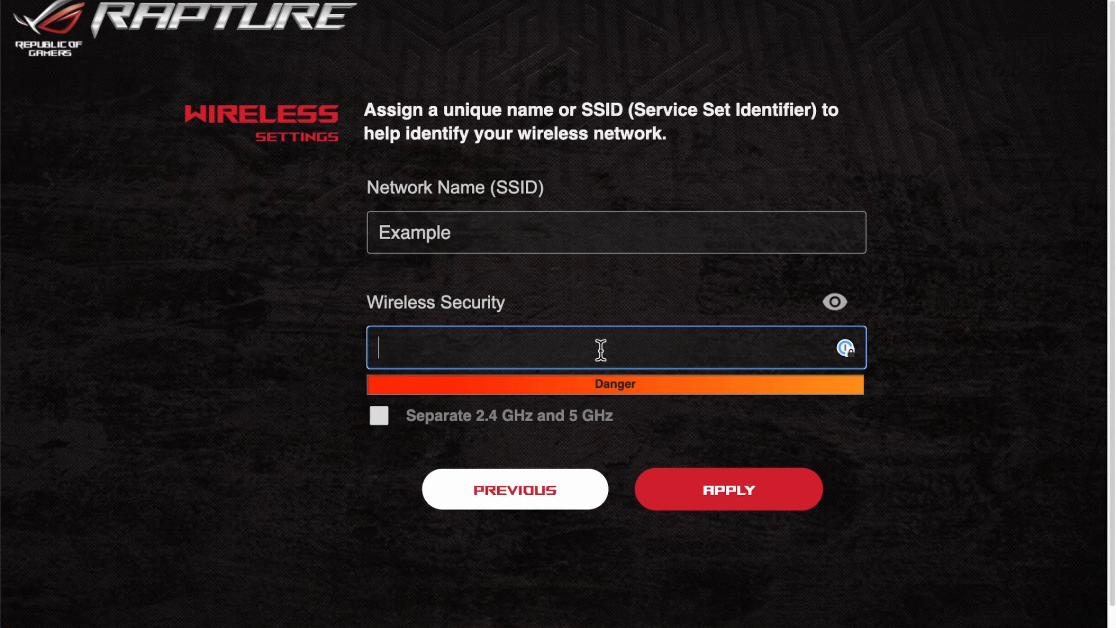
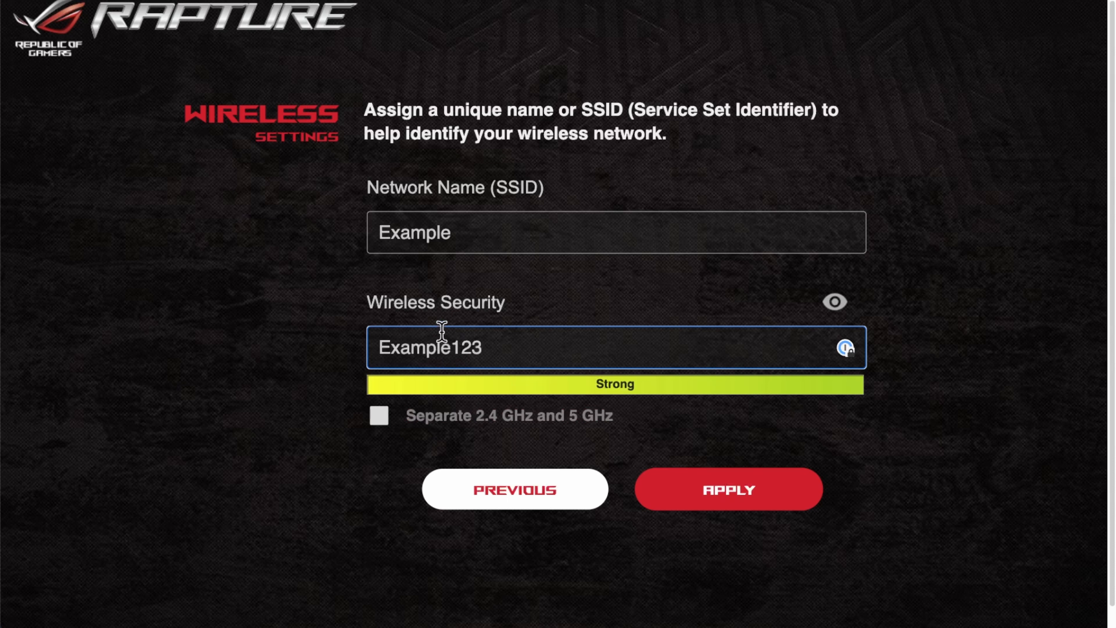
# Apply the wireless settings and replace the default admin router login name with a new one
pyautogui.click(733, 499)
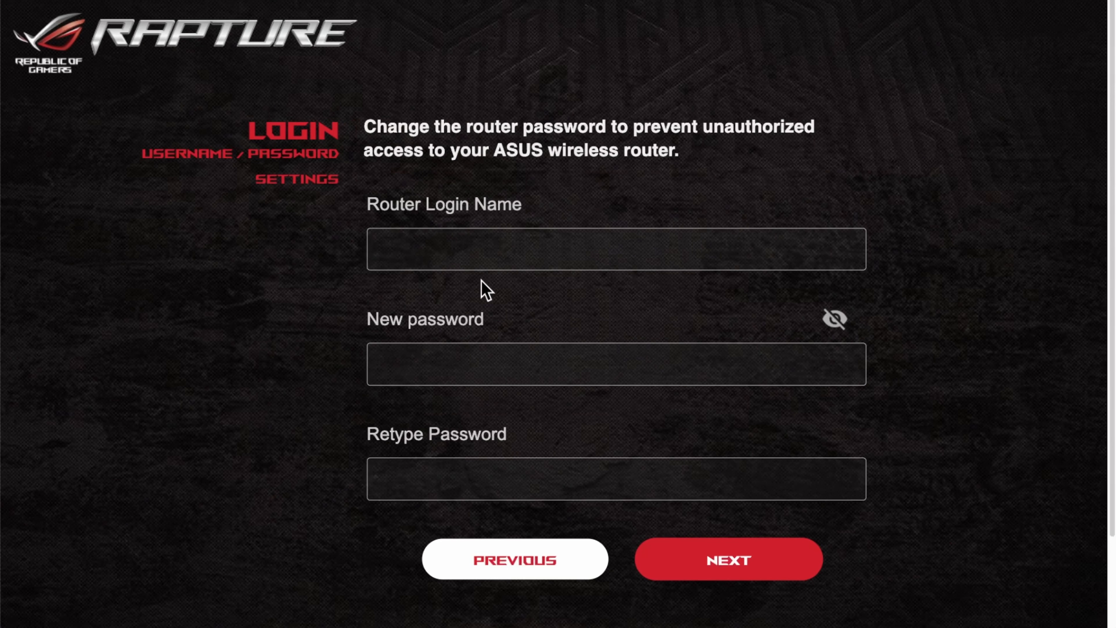
pyautogui.click(411, 259)
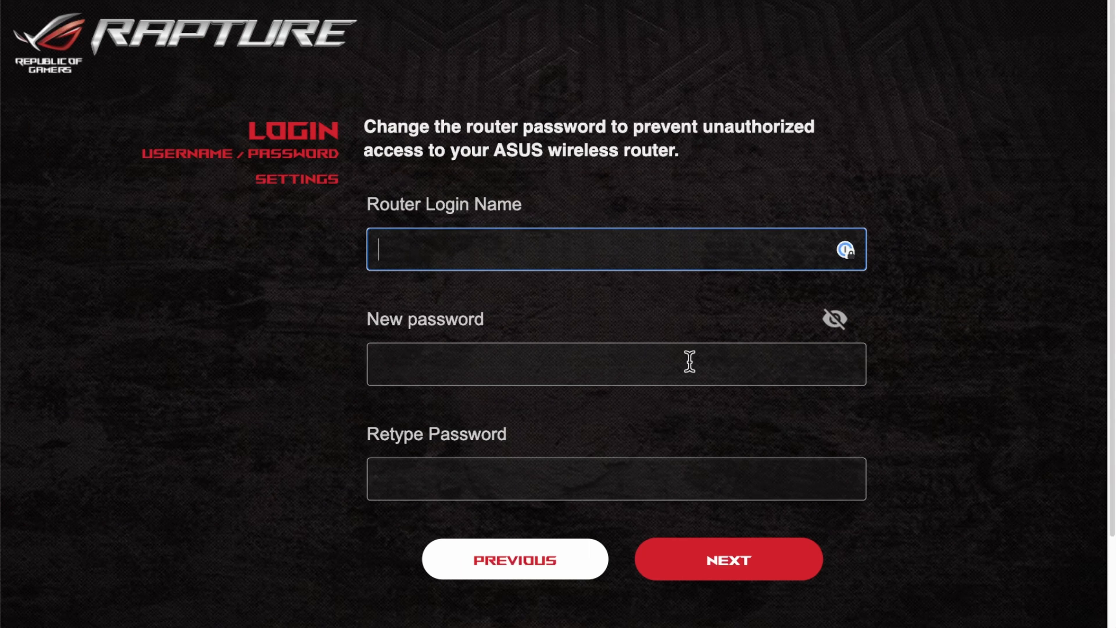
pyautogui.click(834, 321)
pyautogui.click(514, 248)
pyautogui.write('admin')
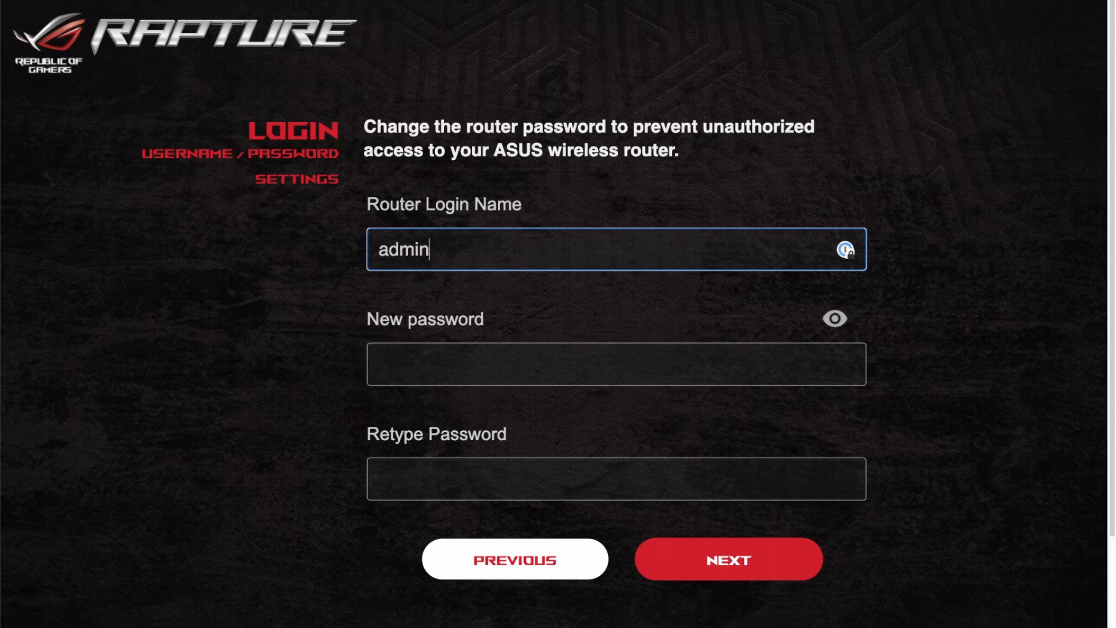
pyautogui.press('BackSpace')
pyautogui.press('BackSpace')
pyautogui.press('BackSpace')
pyautogui.press('BackSpace')
pyautogui.write('bob123')
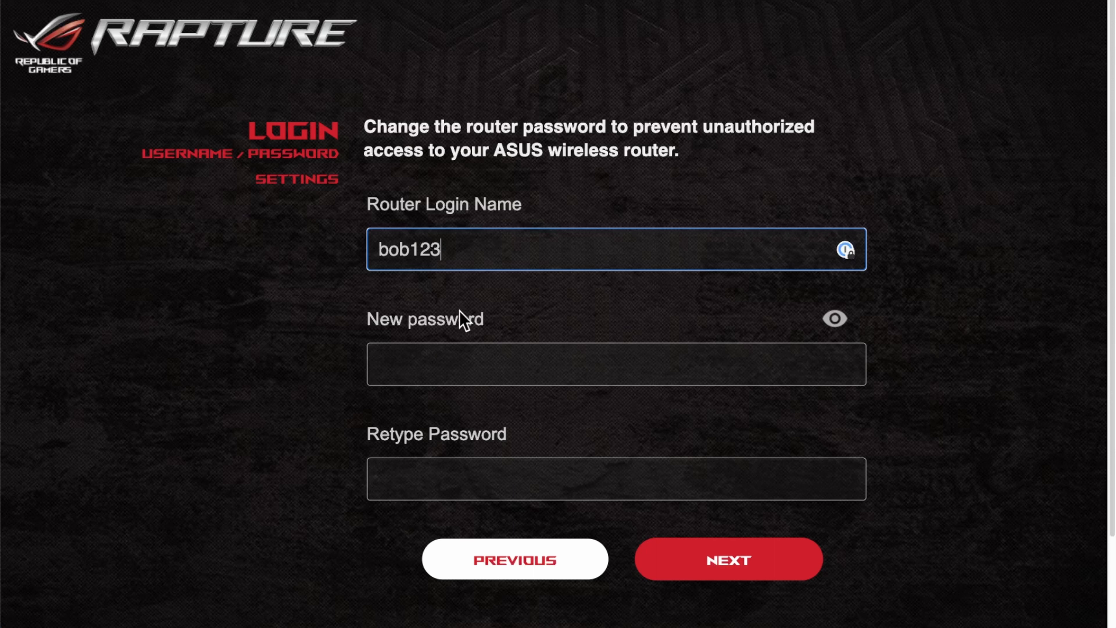
pyautogui.click(442, 354)
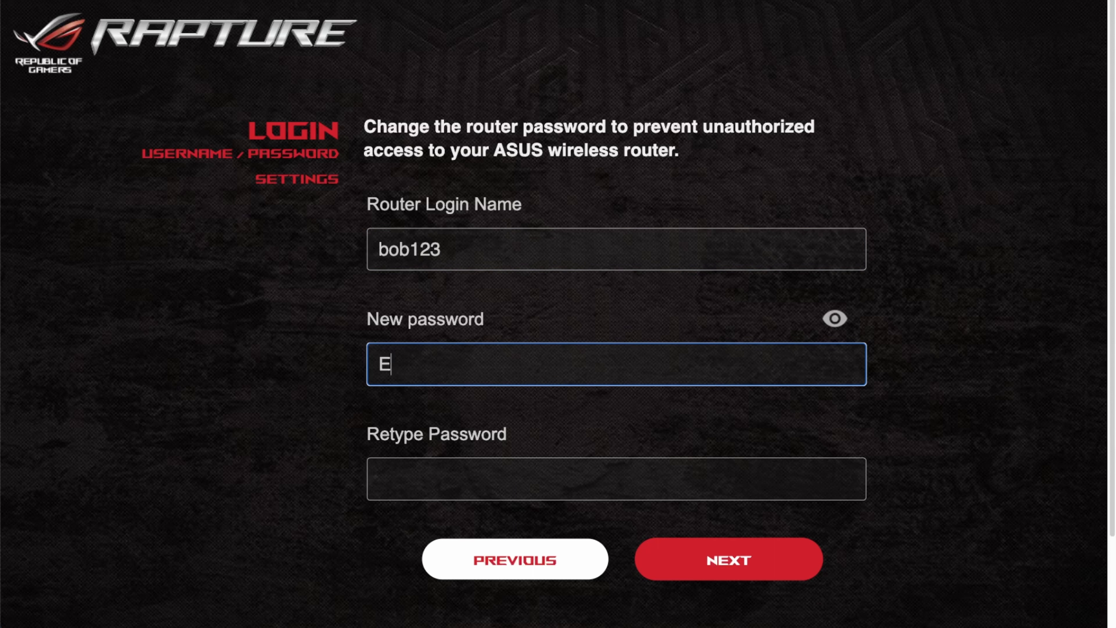
# Enter and retype the new router admin password, then submit the login credentials
pyautogui.press('BackSpace')
pyautogui.press('BackSpace')
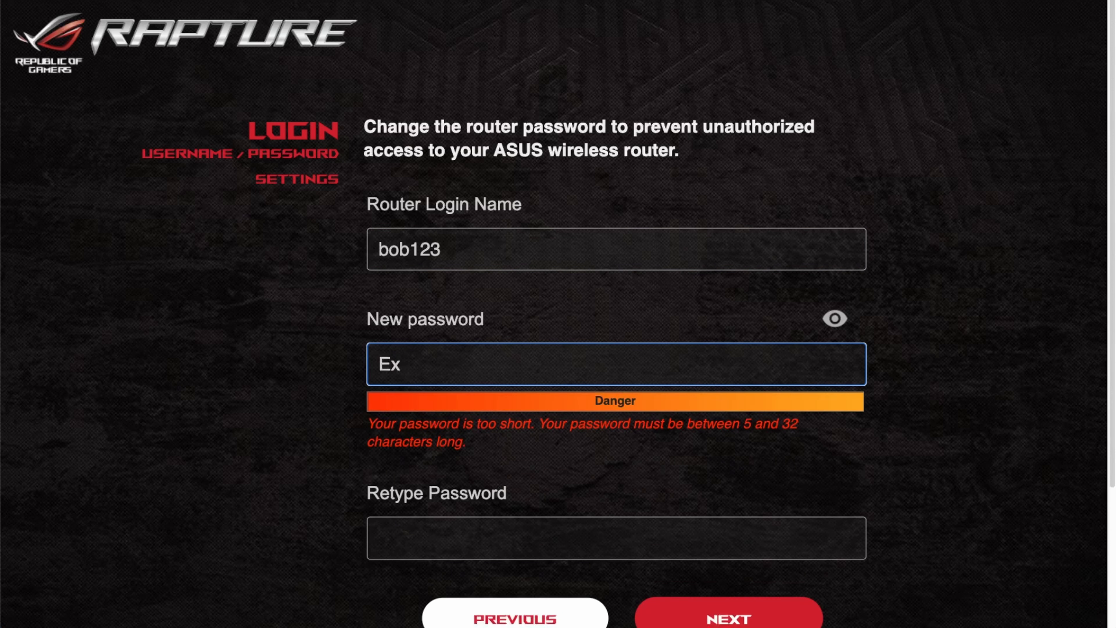
pyautogui.press('BackSpace')
pyautogui.press('BackSpace')
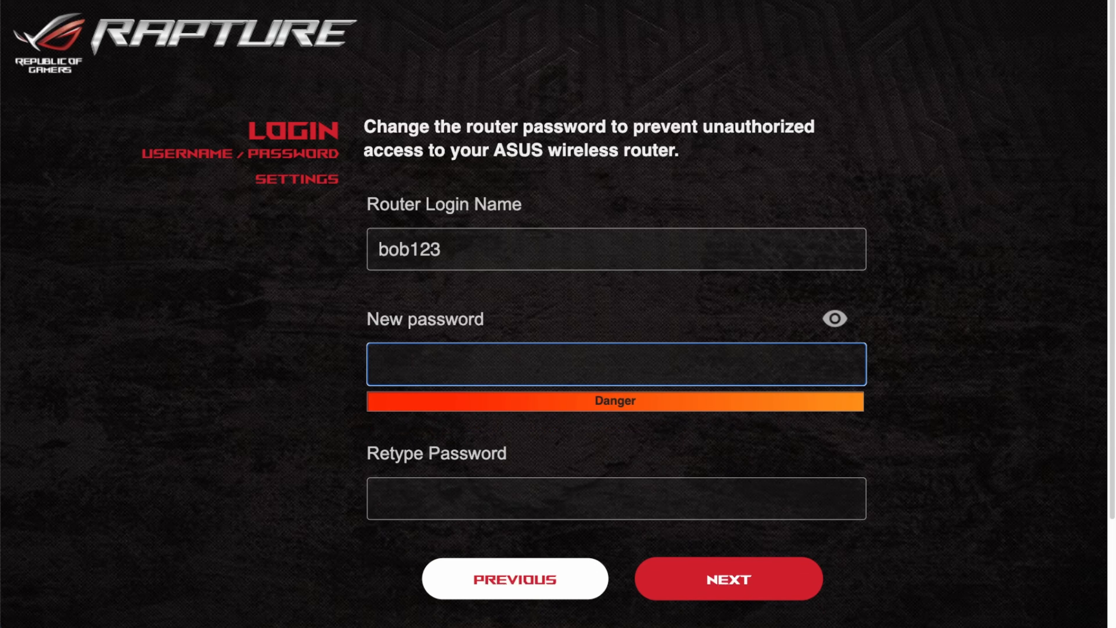
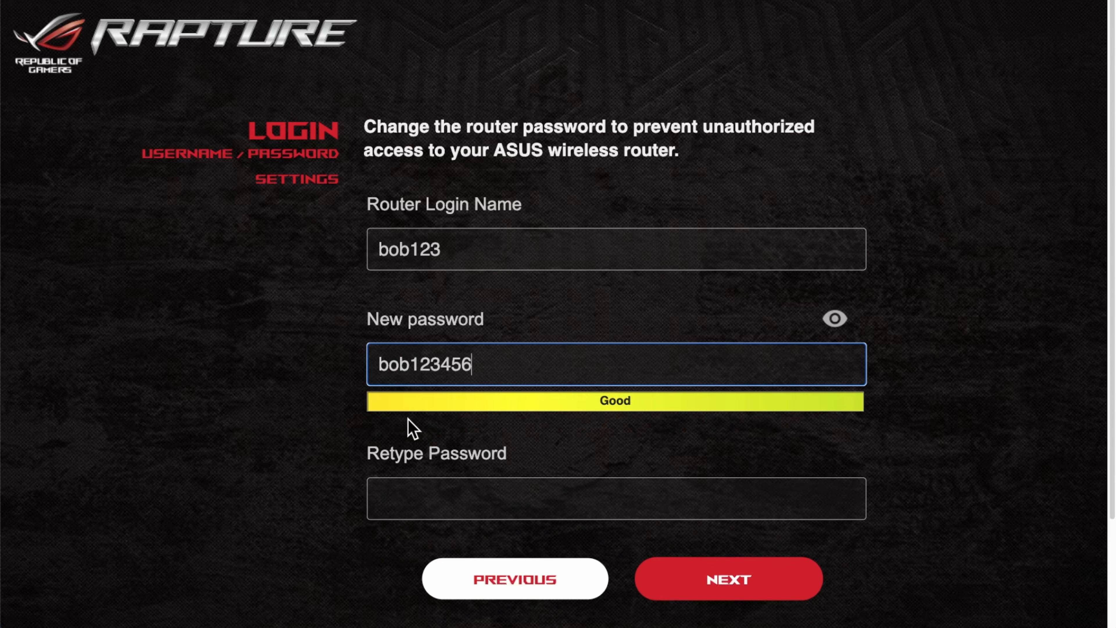
pyautogui.click(406, 480)
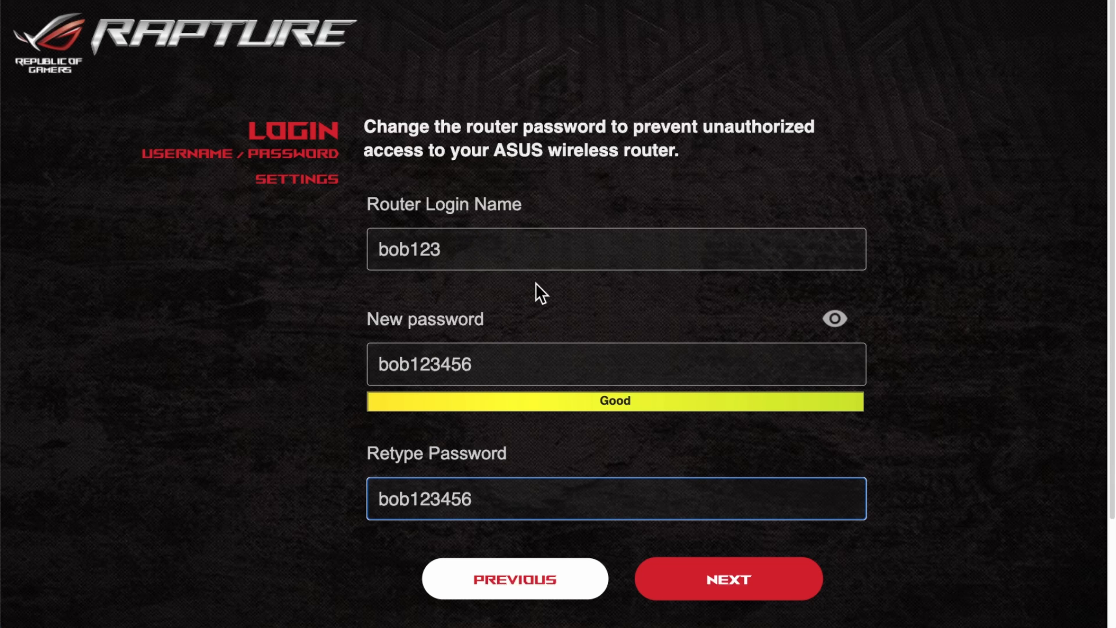
pyautogui.click(737, 582)
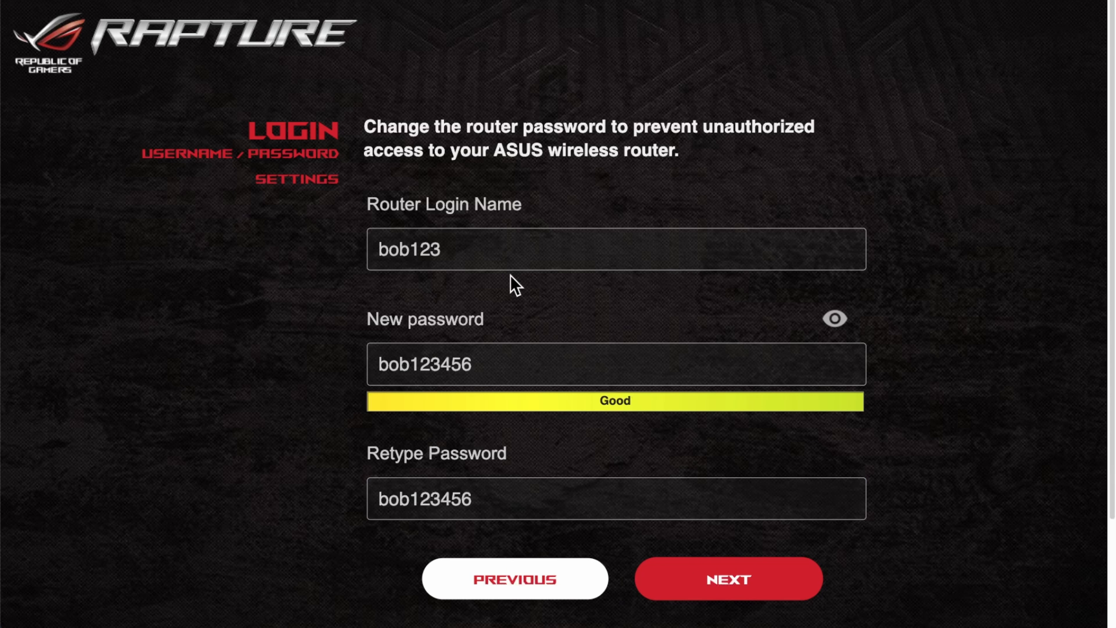
# Finish setup and scroll the Summary to review the Example network and its security key
pyautogui.click(519, 582)
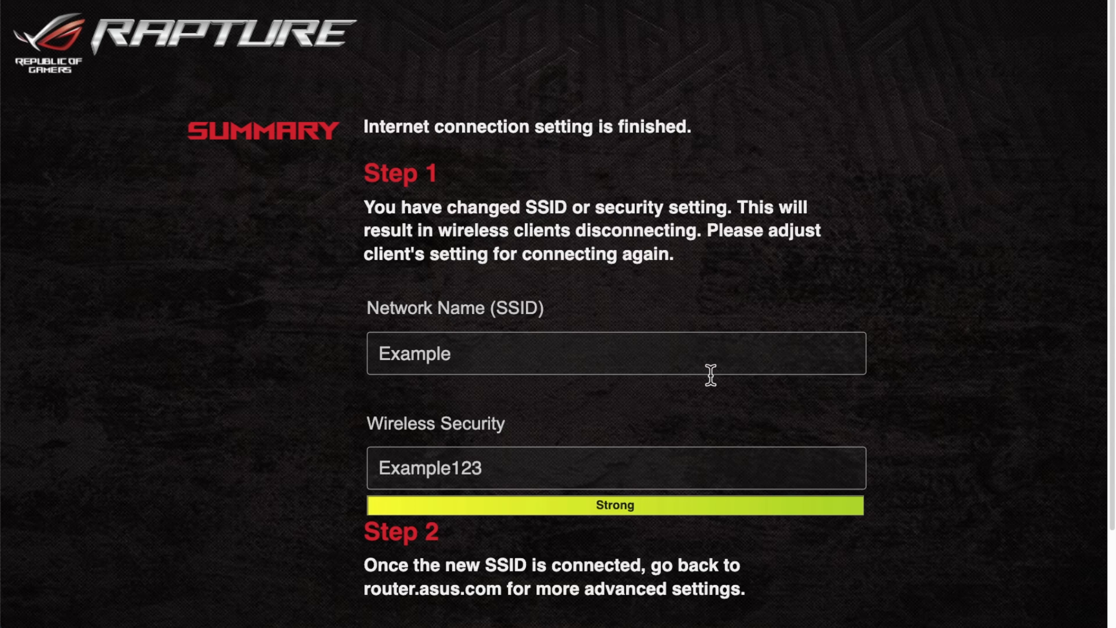
pyautogui.scroll(-1, 730, 398)
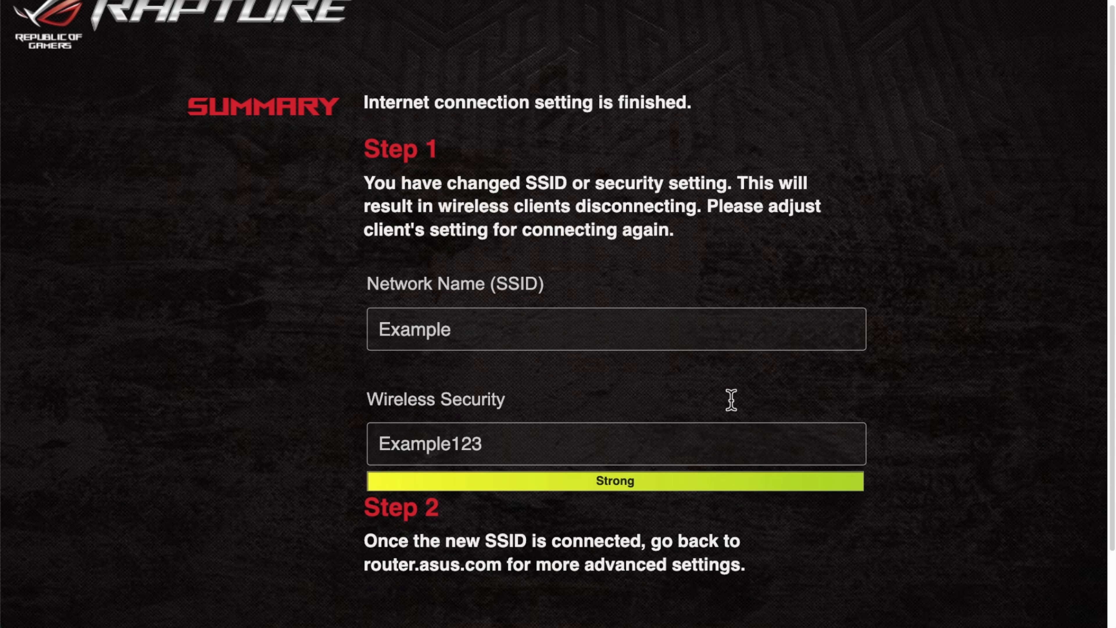
pyautogui.scroll(-3, 504, 549)
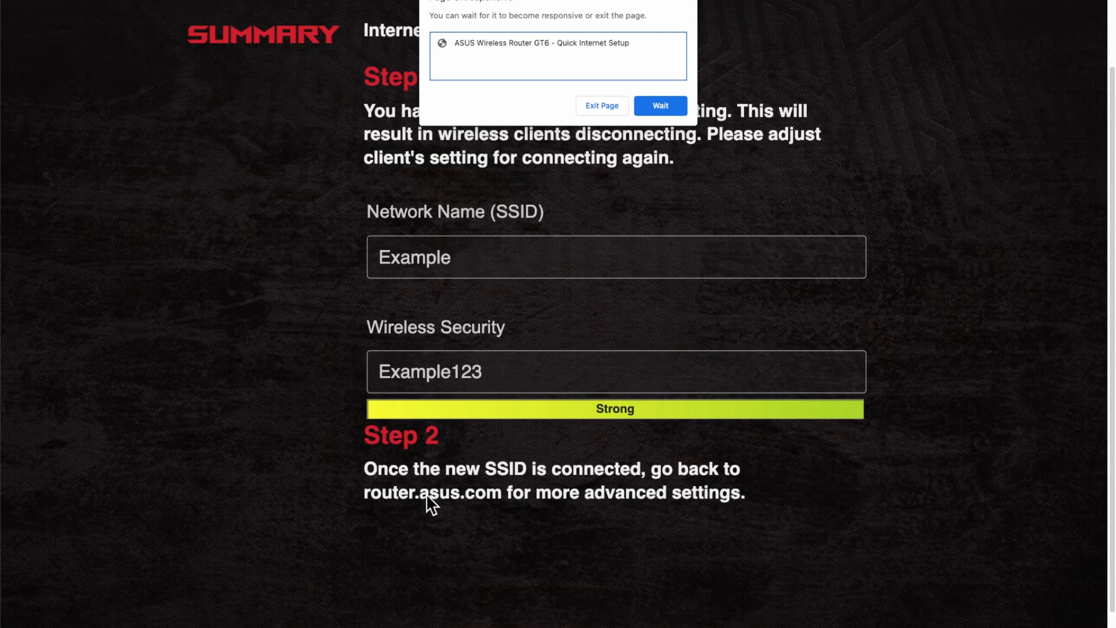
# Choose Wait on the unresponsive-page warning until the GT6 sign-in page loads
pyautogui.click(657, 107)
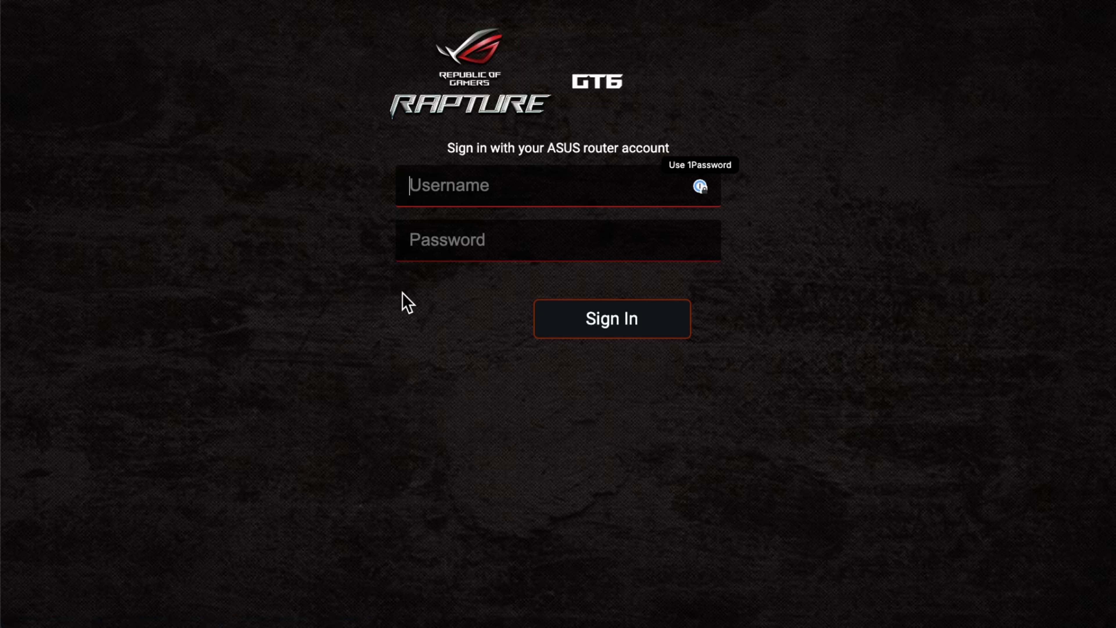
# Sign in to the GT6 with the new router login name and password
pyautogui.click(435, 241)
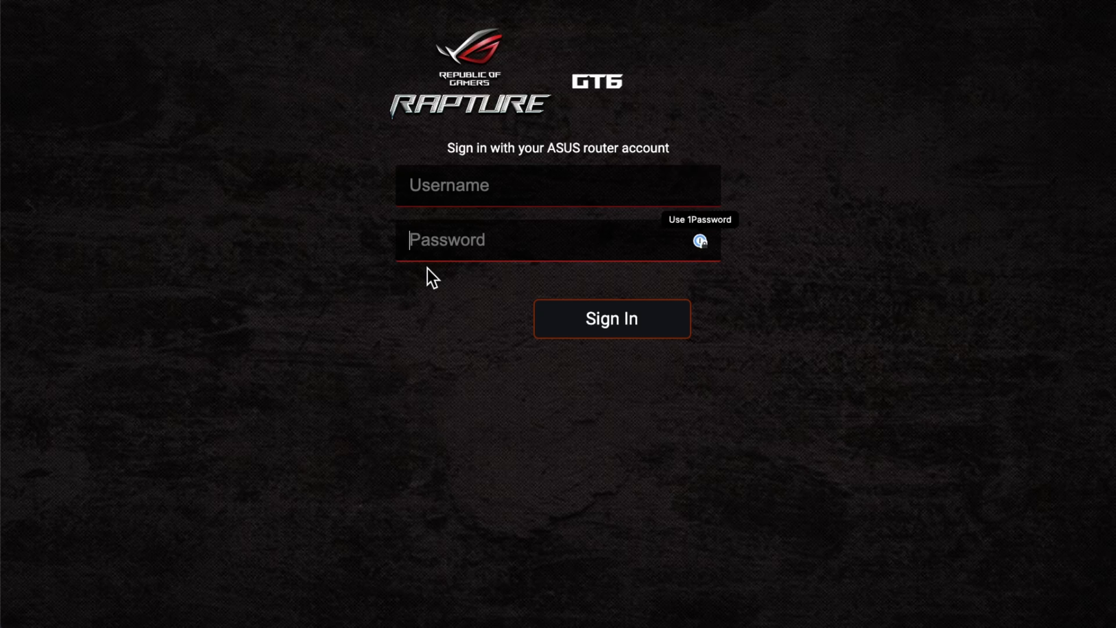
pyautogui.click(447, 183)
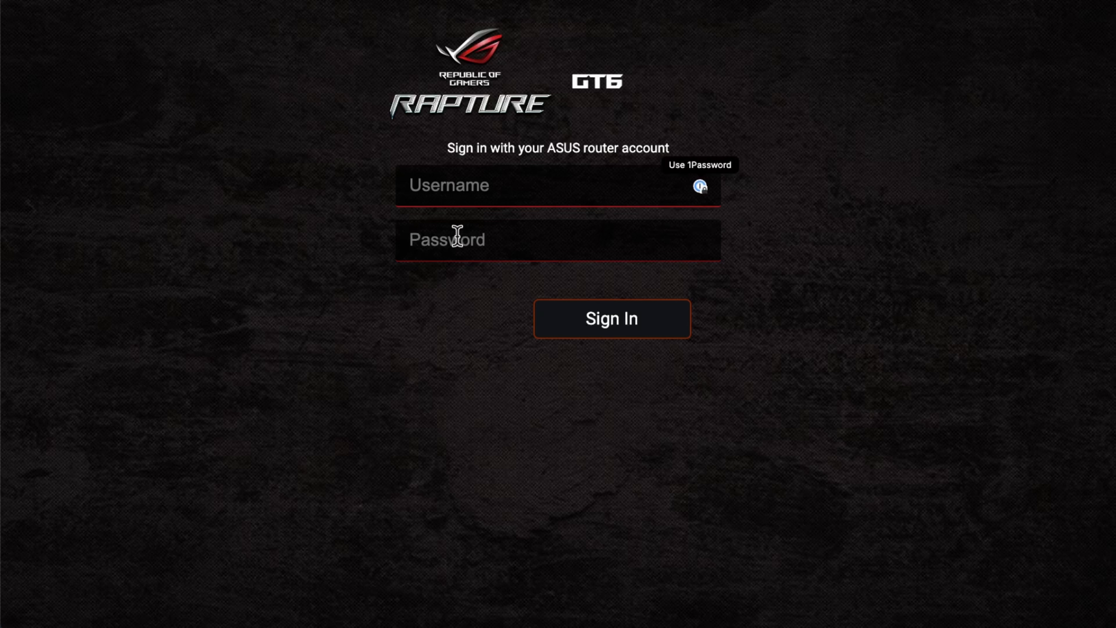
pyautogui.write('bob123')
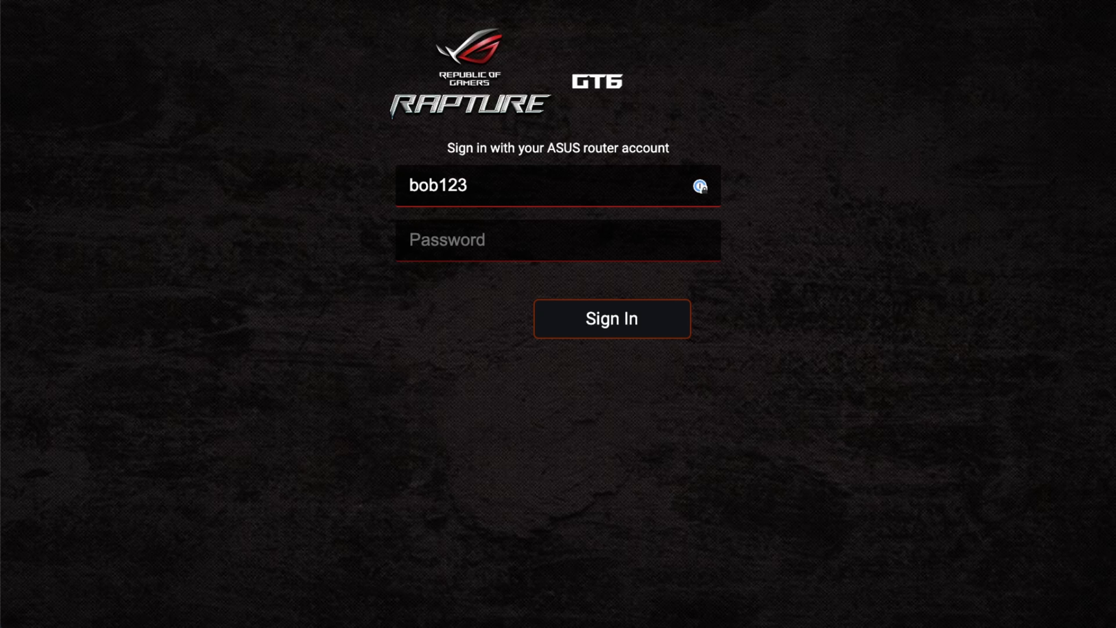
pyautogui.press('Tab')
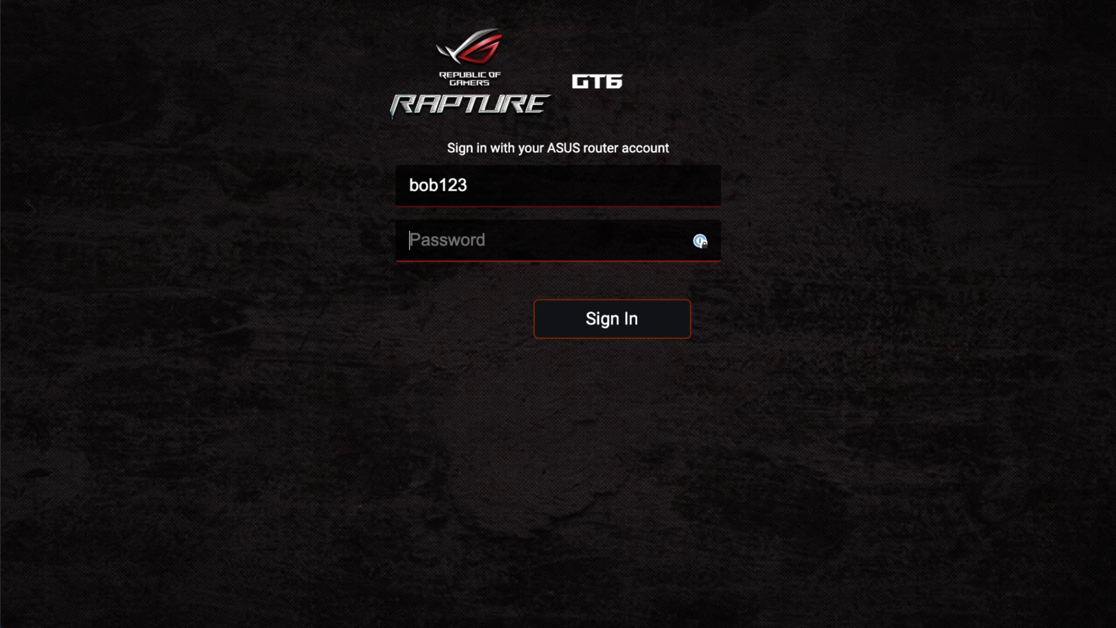
pyautogui.write('••')
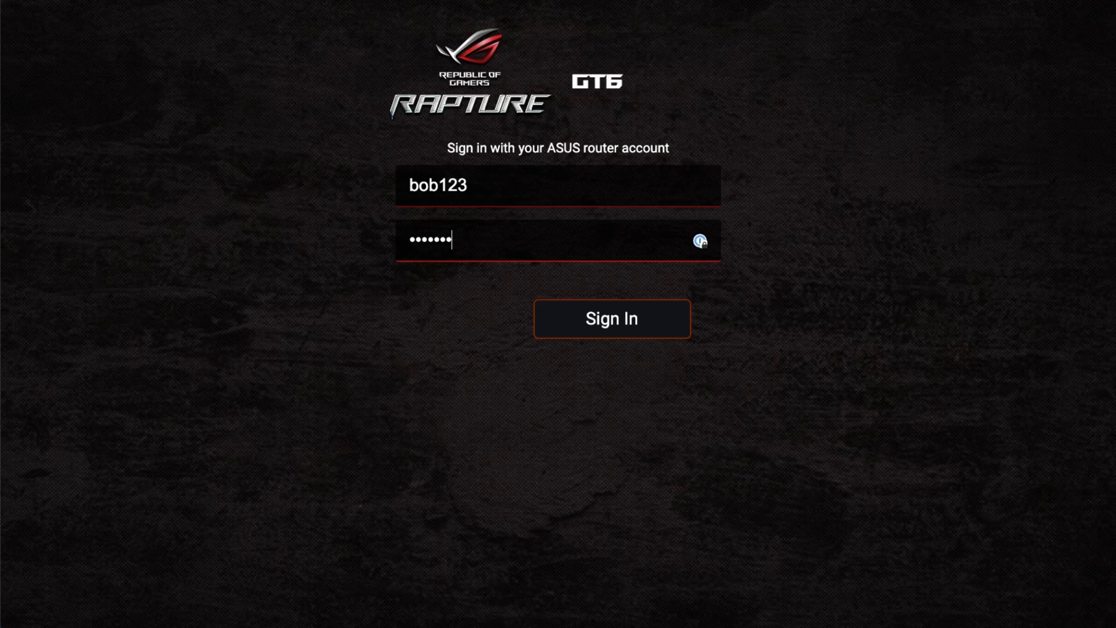
pyautogui.press('Return')
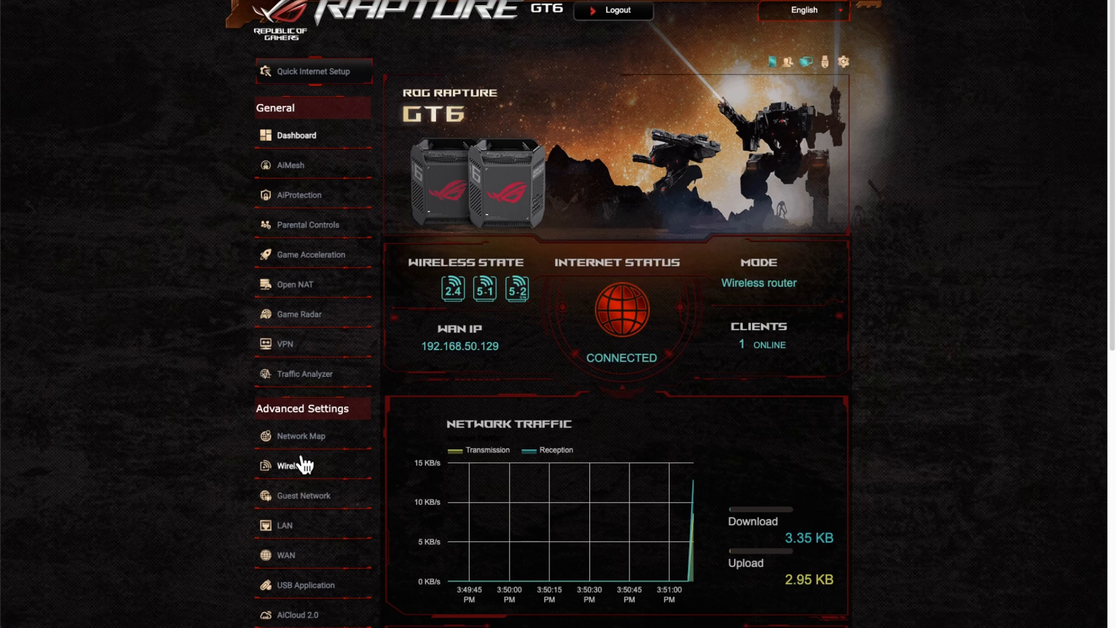
# Scroll through the GT6 dashboard panels to review internet status and traffic
pyautogui.scroll(-1, 305, 464)
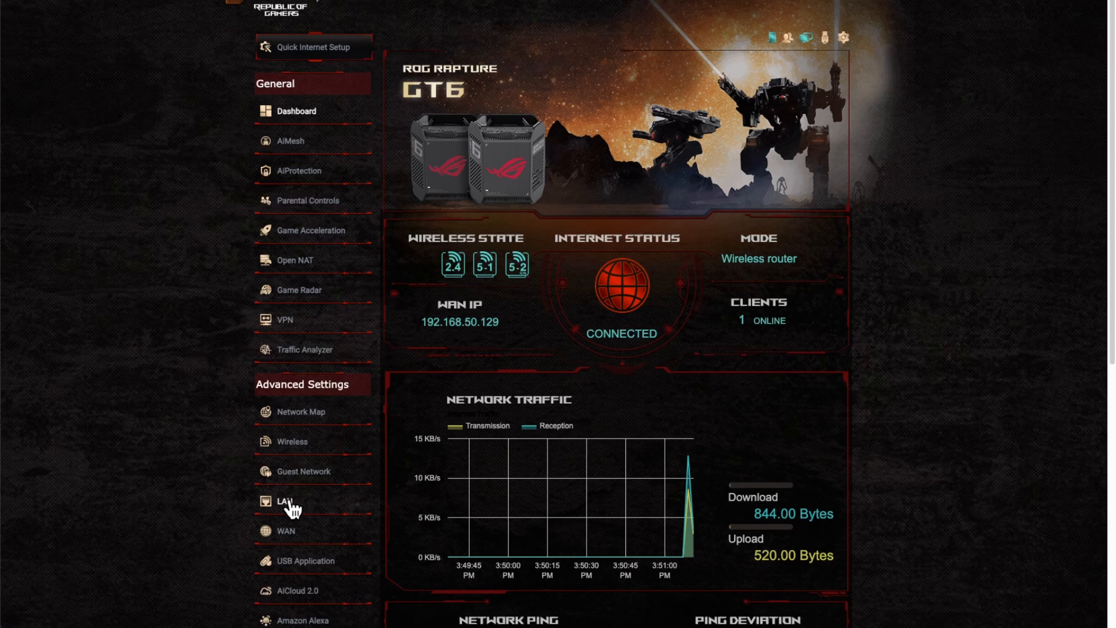
pyautogui.scroll(-3, 304, 573)
pyautogui.scroll(-4, 304, 606)
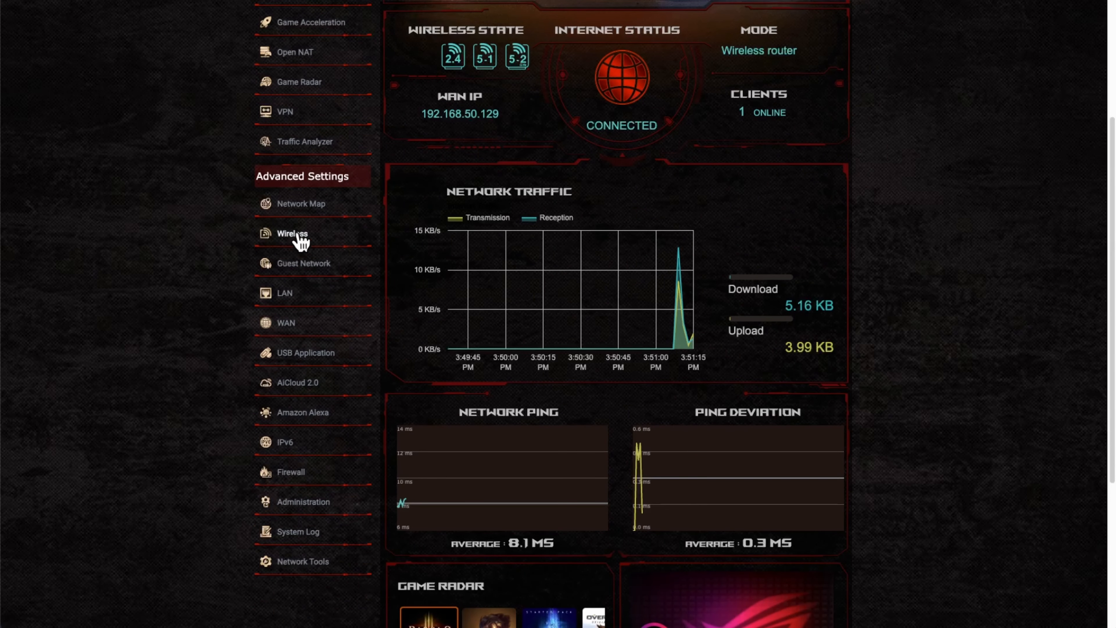
pyautogui.scroll(8, 180, 242)
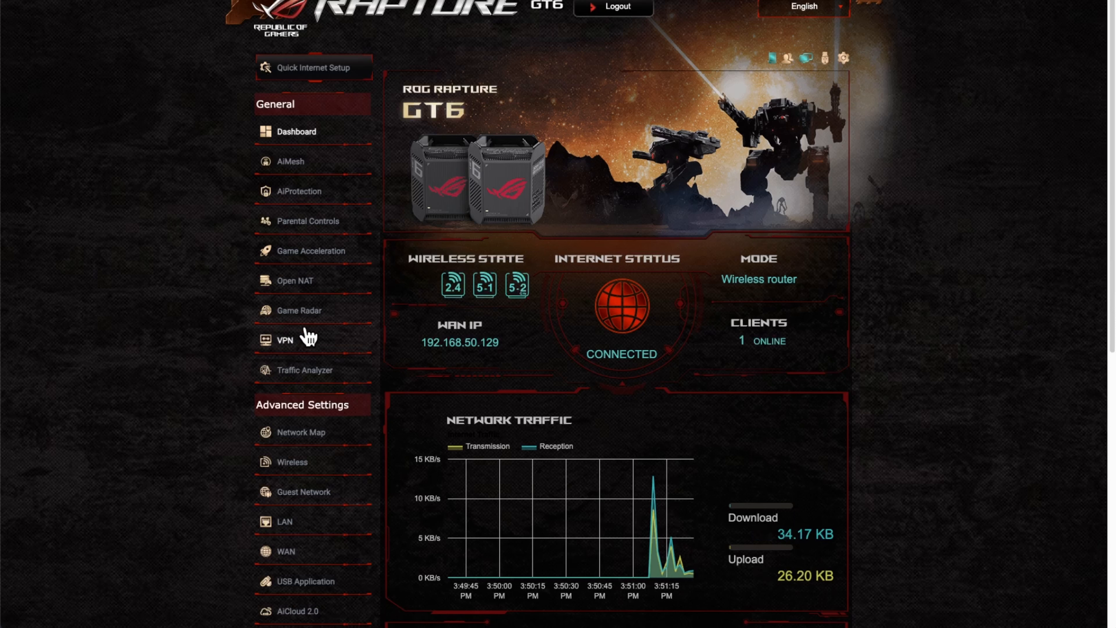
pyautogui.scroll(-1, 303, 562)
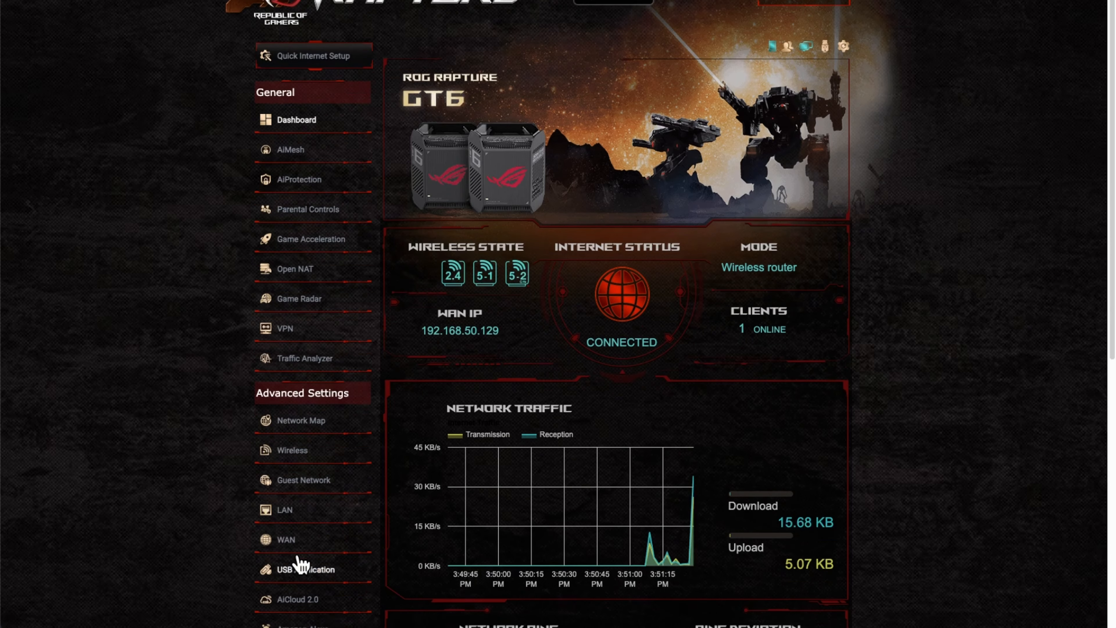
pyautogui.scroll(-2, 305, 567)
pyautogui.scroll(4, 226, 466)
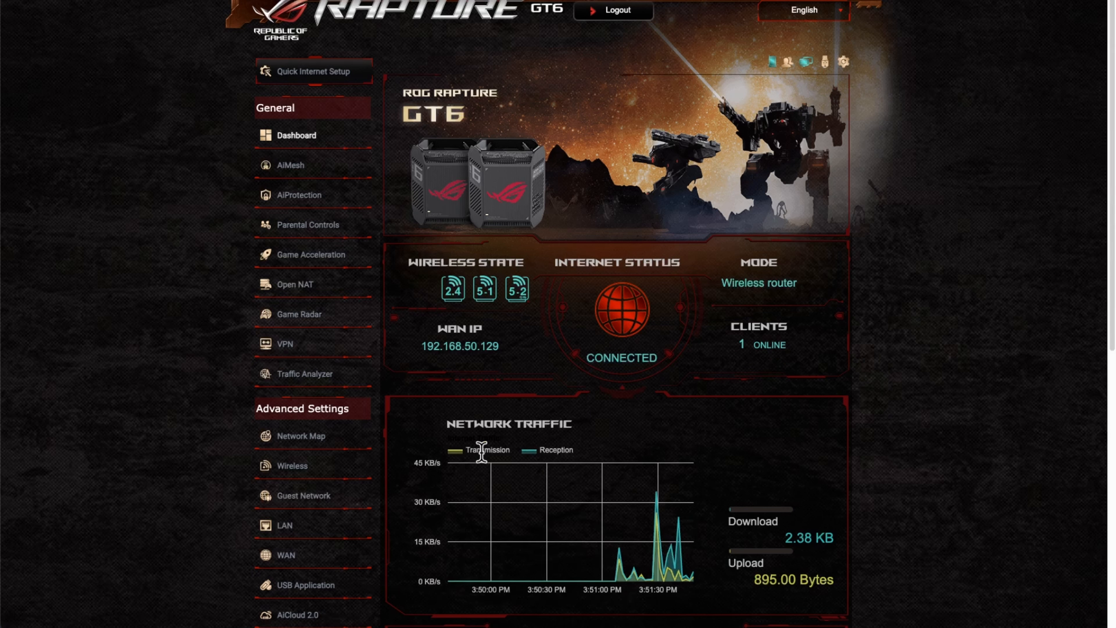
# Bring back the Static, Breathing, Wave and Marquee Aura RGB effects, then return to the top
pyautogui.scroll(-3, 722, 452)
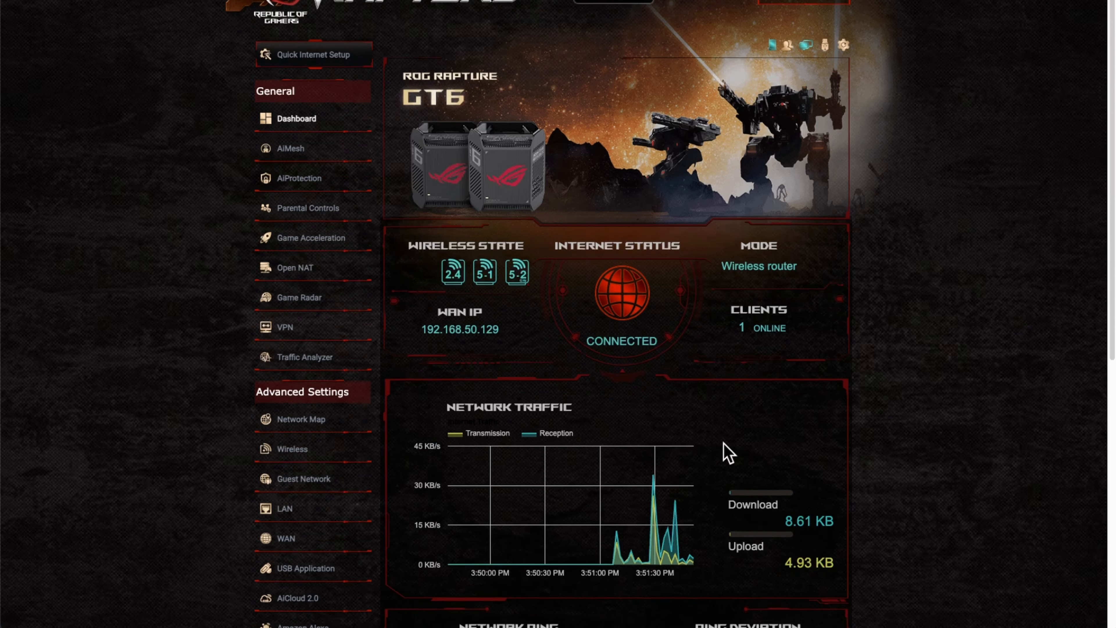
pyautogui.scroll(-2, 722, 506)
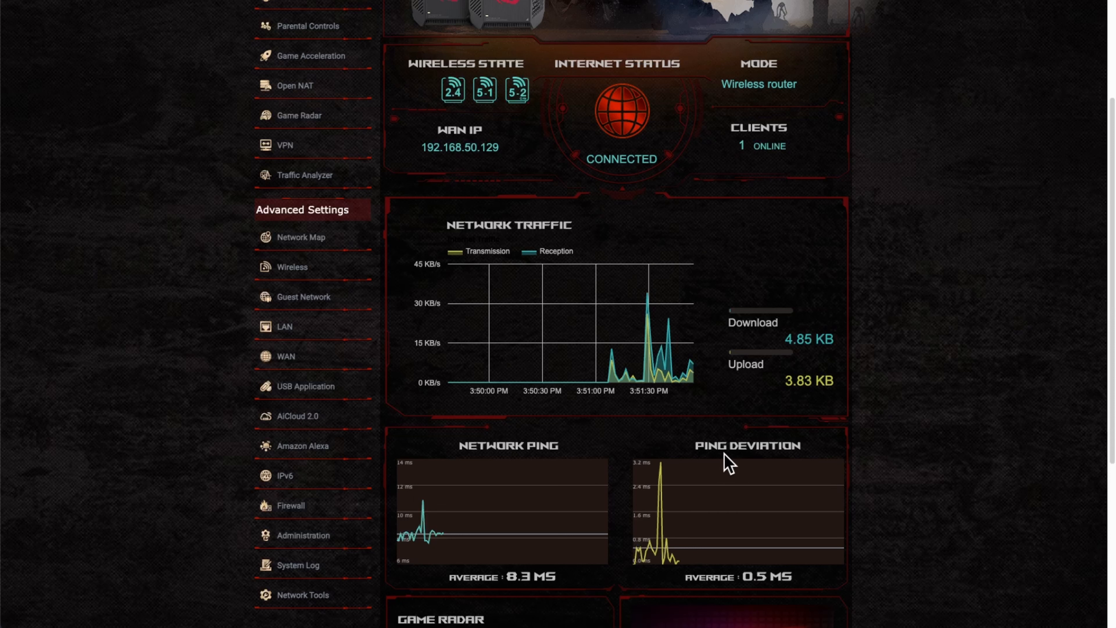
pyautogui.scroll(-3, 726, 462)
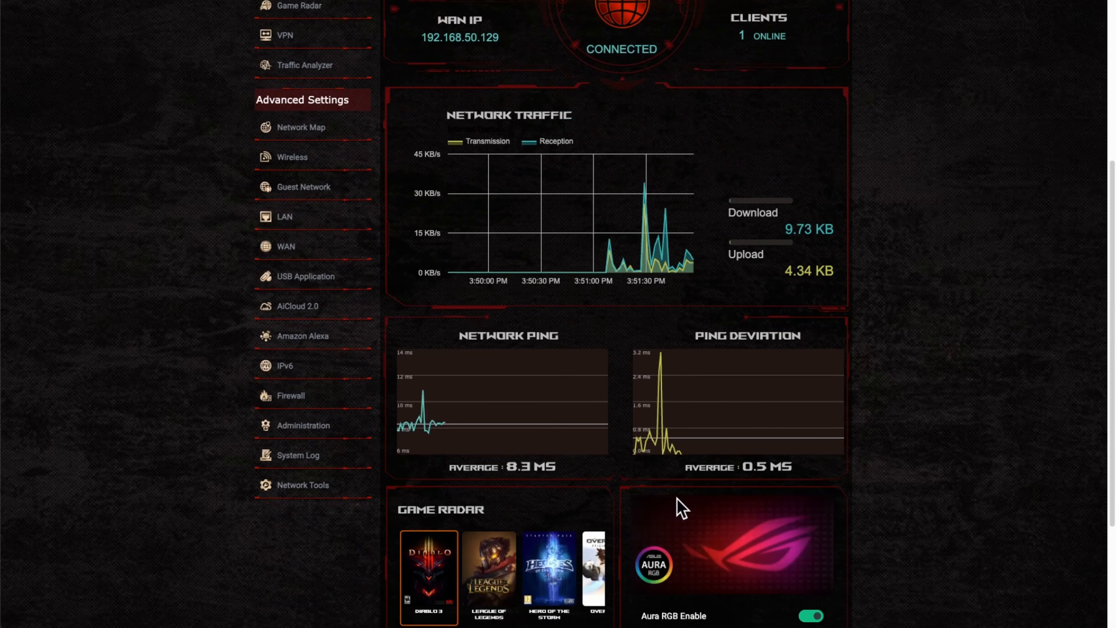
pyautogui.scroll(-2, 679, 501)
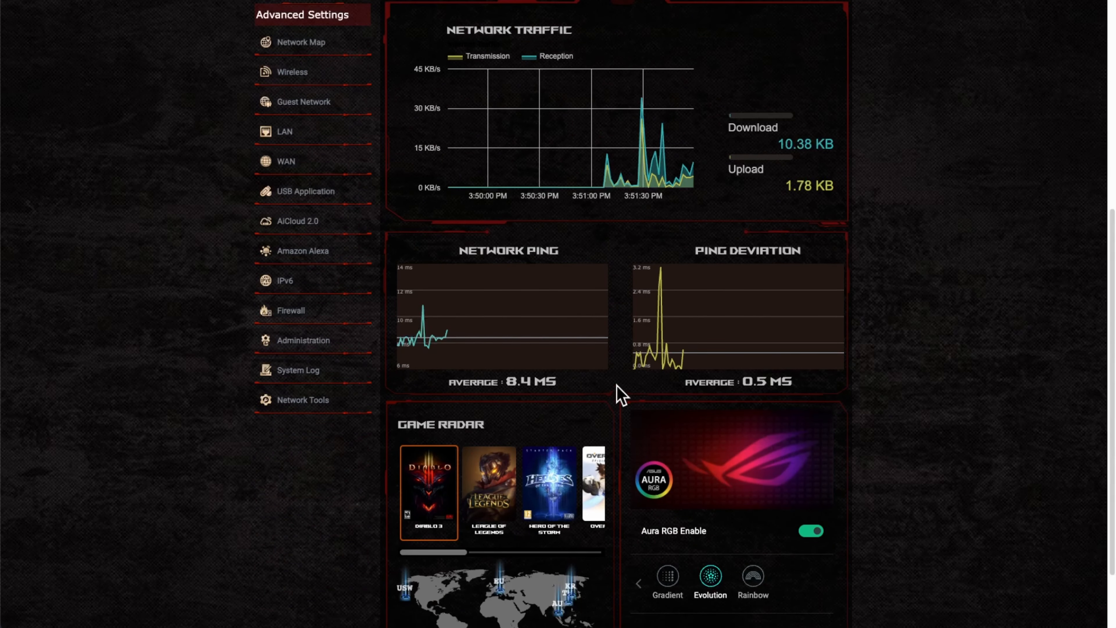
pyautogui.scroll(-1, 699, 523)
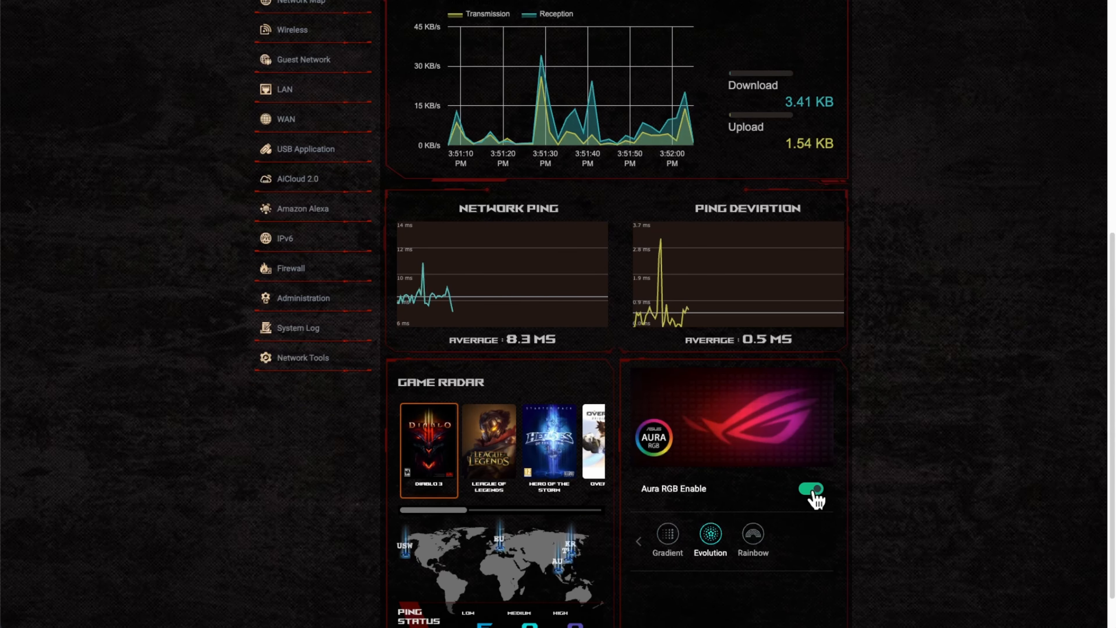
pyautogui.scroll(-1, 720, 525)
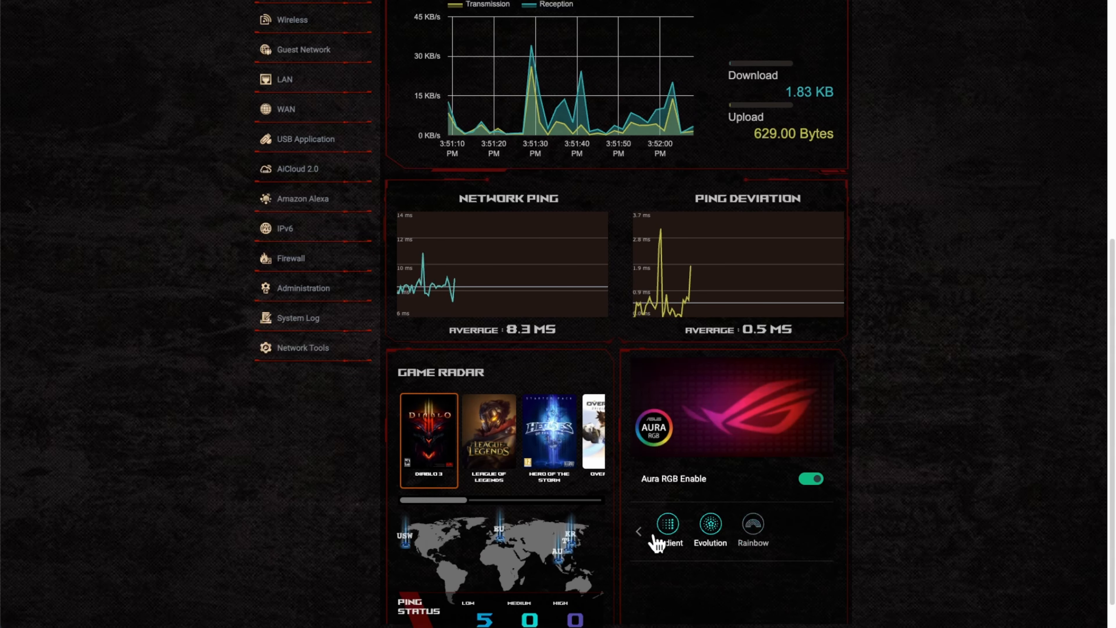
pyautogui.click(640, 532)
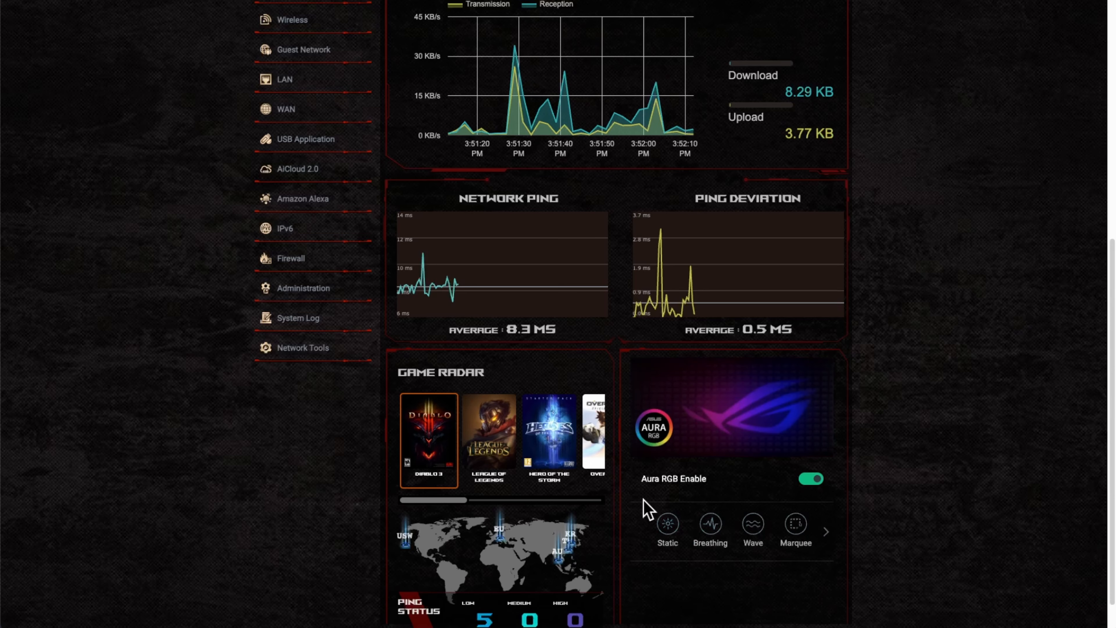
pyautogui.scroll(2, 641, 510)
pyautogui.scroll(8, 473, 463)
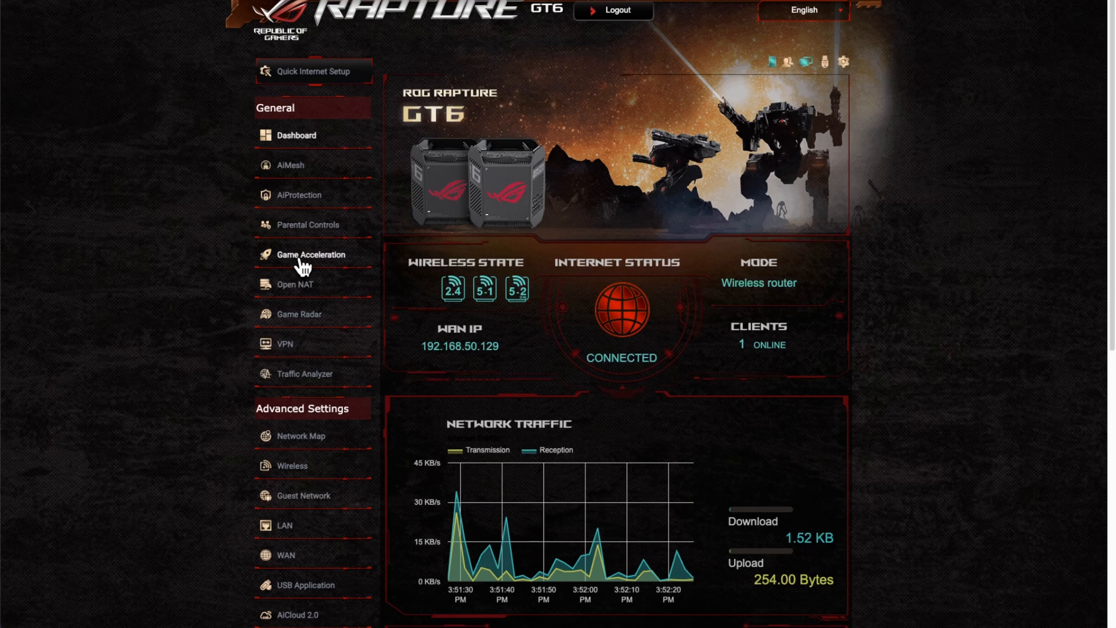
# Open Game Acceleration and read through its three acceleration levels, starting with Gaming Port Prioritization
pyautogui.click(272, 256)
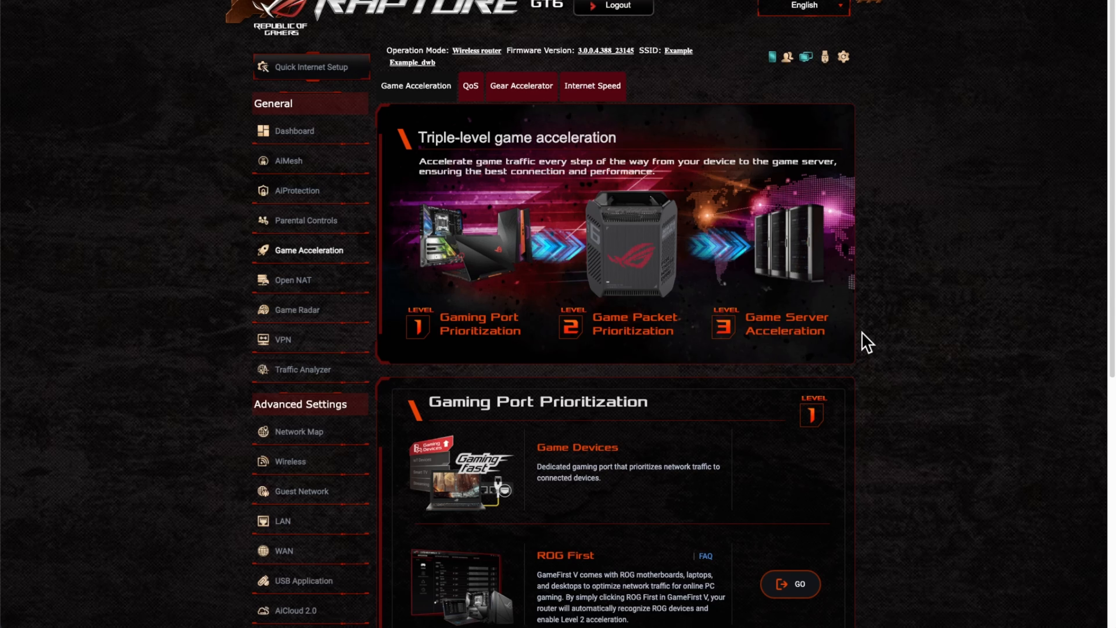
pyautogui.scroll(-5, 866, 343)
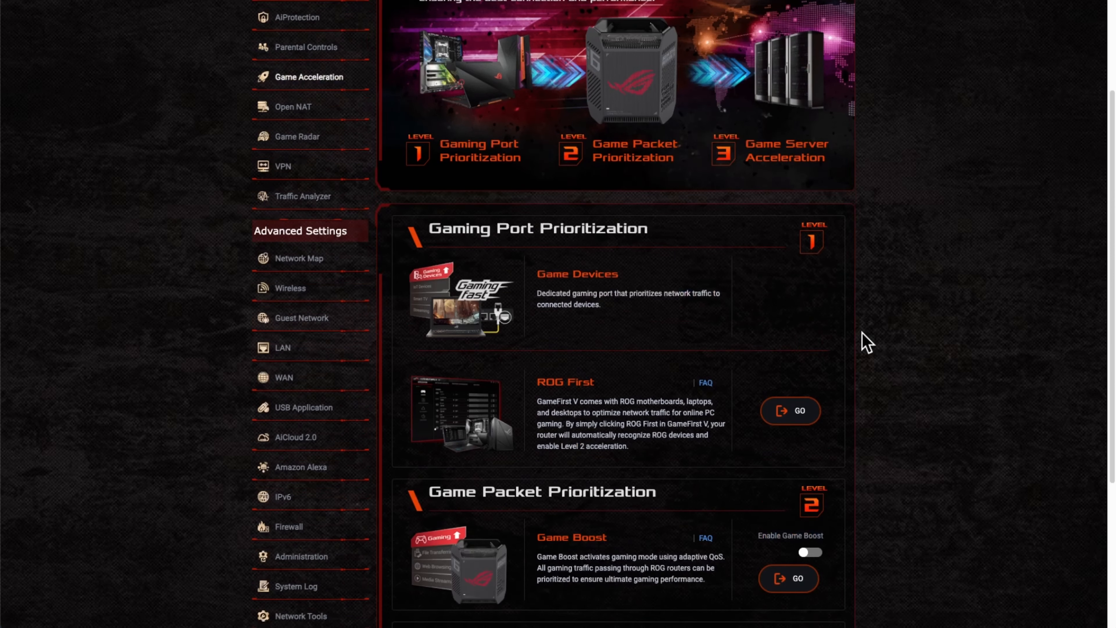
pyautogui.scroll(-2, 865, 343)
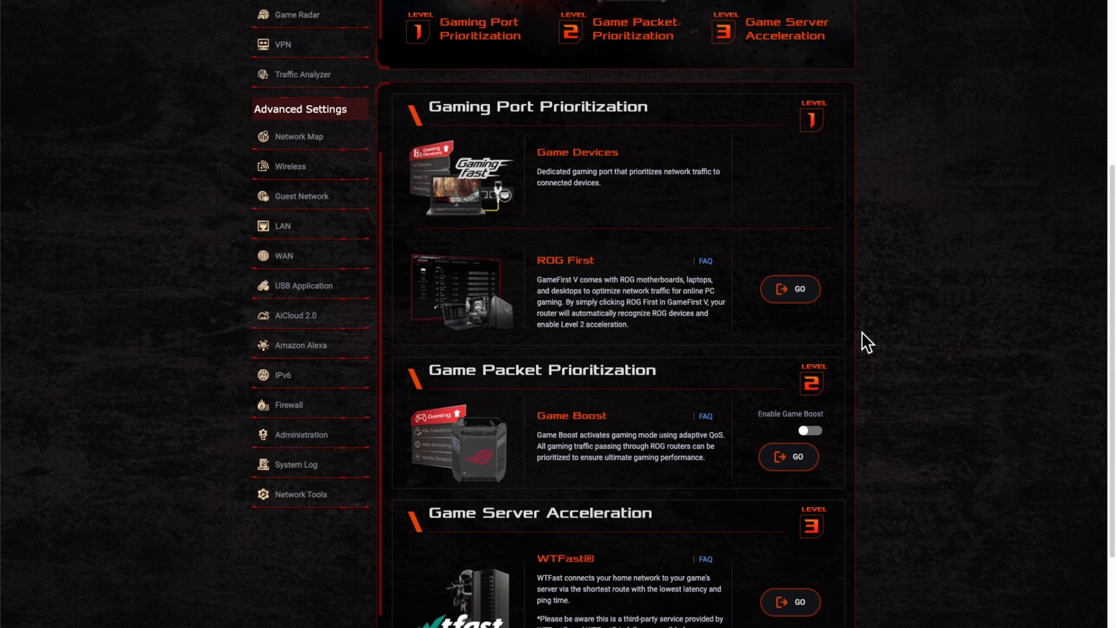
pyautogui.scroll(-3, 865, 343)
pyautogui.scroll(1, 864, 342)
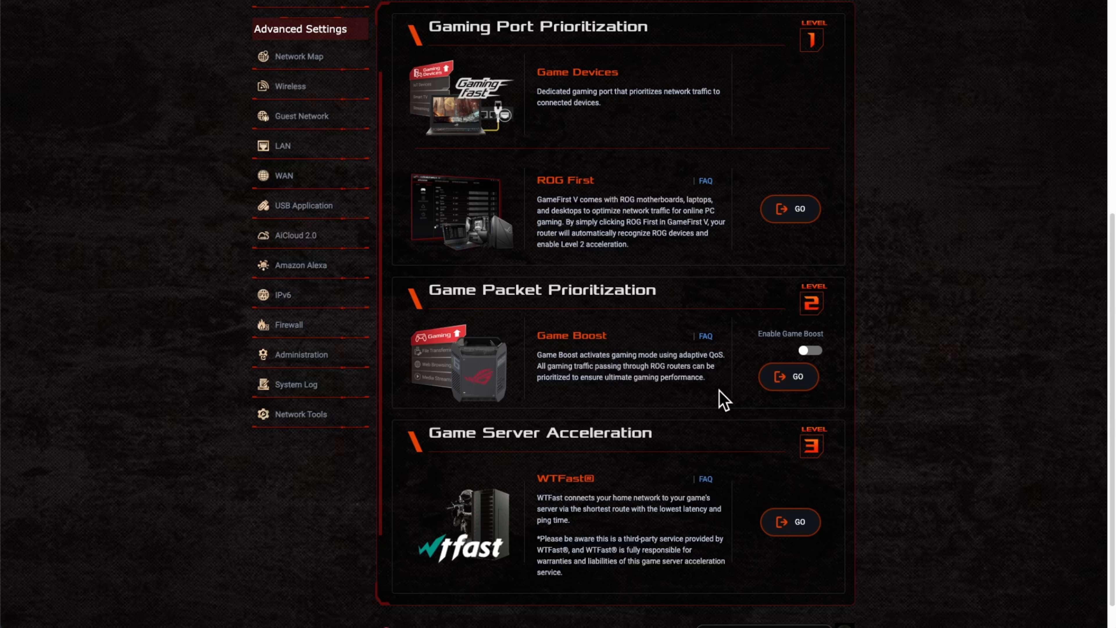
pyautogui.scroll(-1, 730, 389)
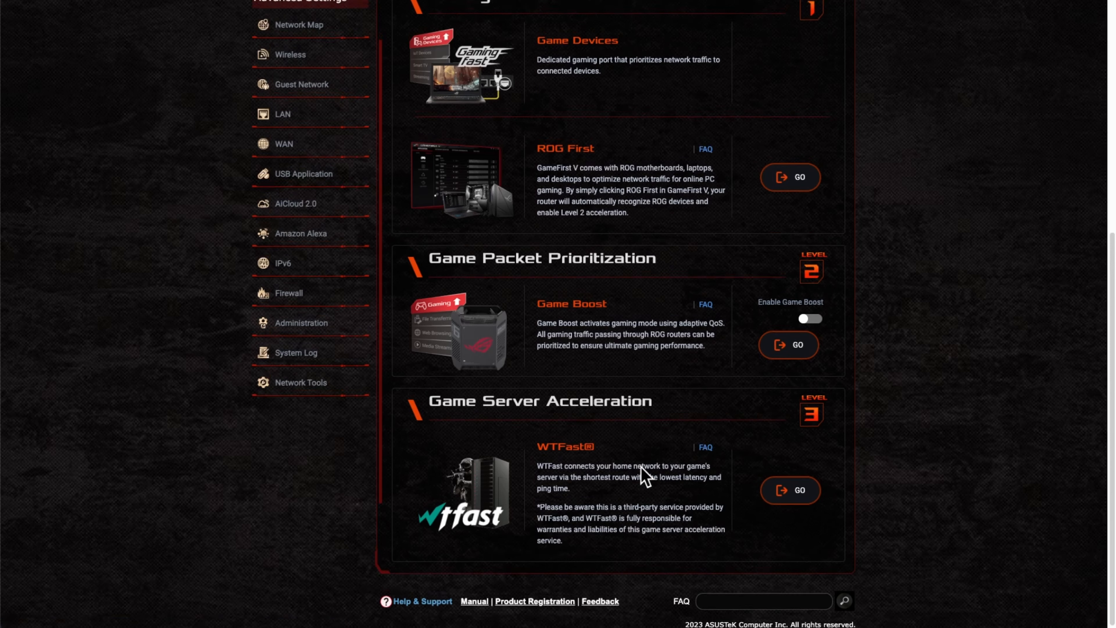
pyautogui.scroll(3, 644, 472)
pyautogui.scroll(5, 643, 475)
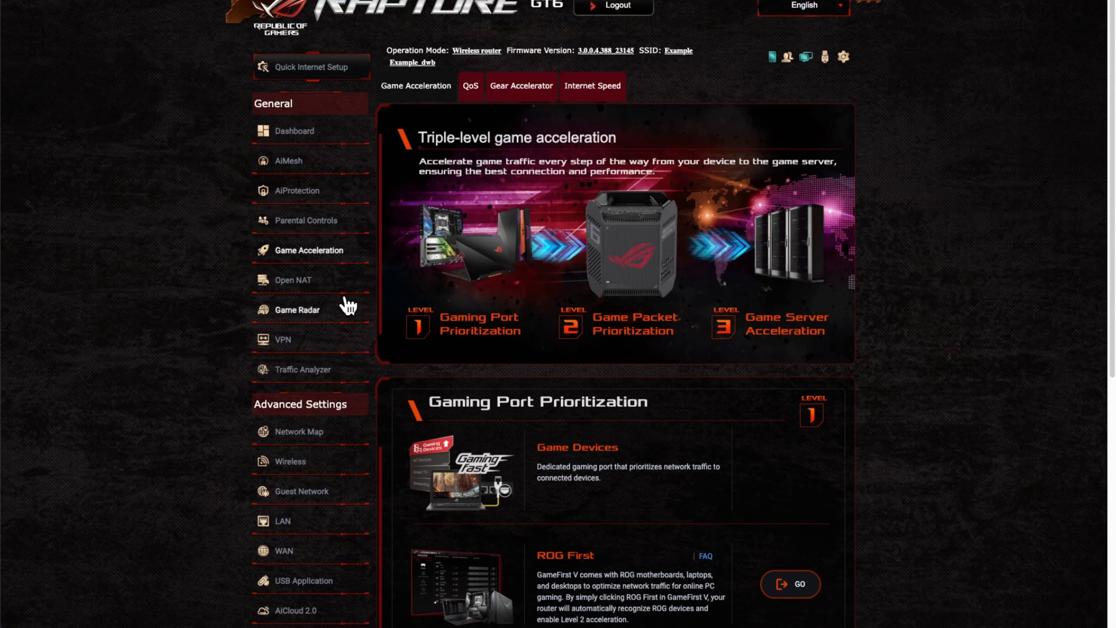
# Open Game Radar, browse the game tiles, and review region pings from 5 ms to 267 ms
pyautogui.click(310, 314)
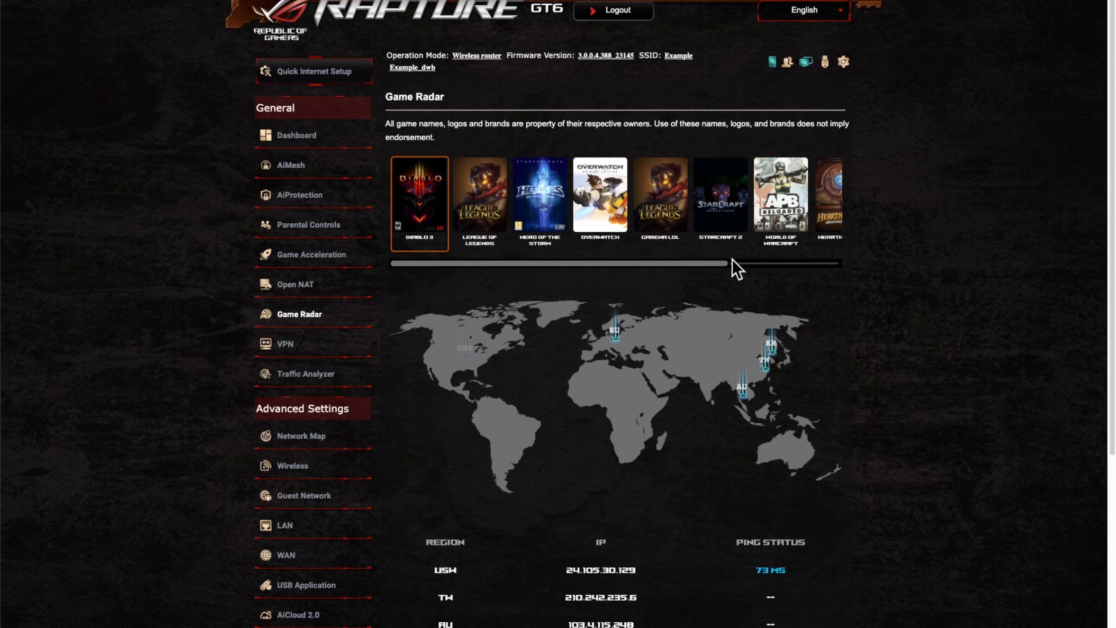
pyautogui.moveTo(684, 265); pyautogui.dragTo(801, 274)
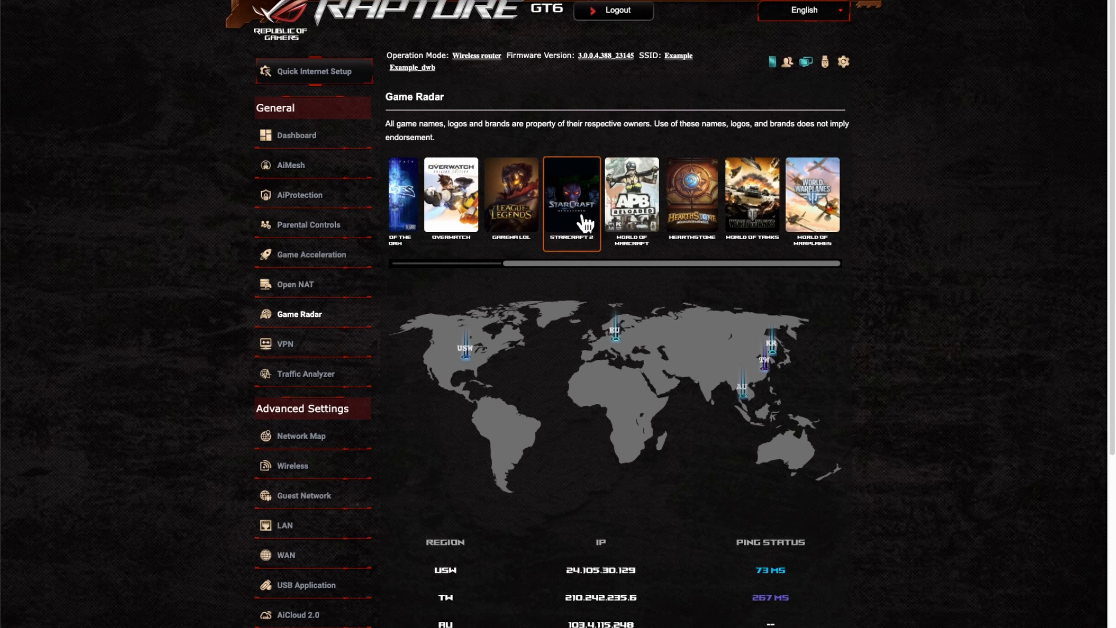
pyautogui.moveTo(563, 266); pyautogui.dragTo(451, 267)
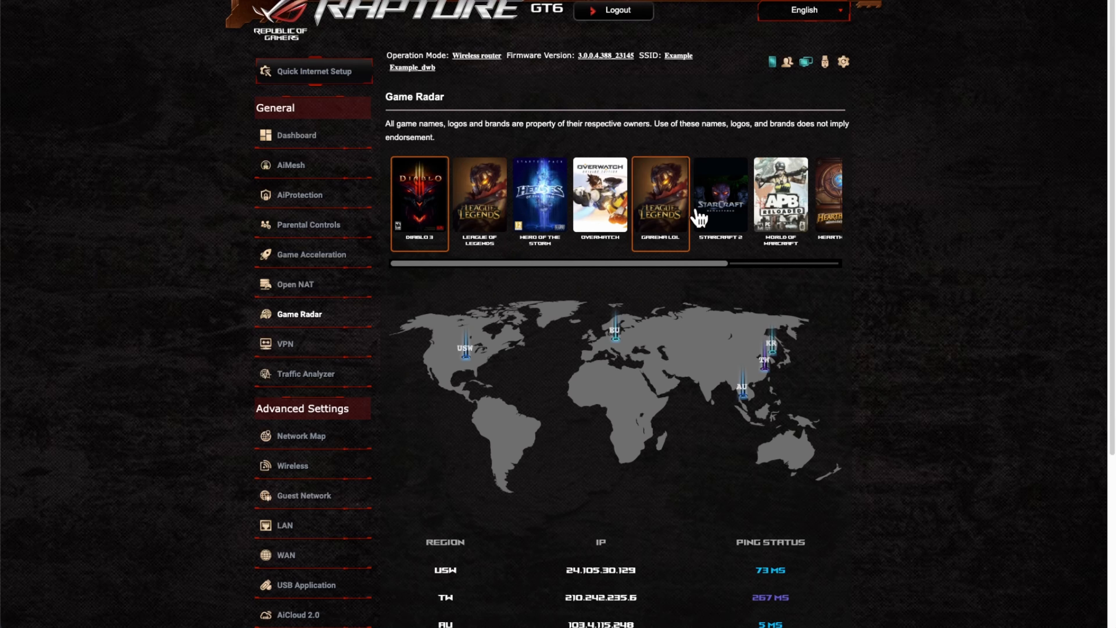
pyautogui.scroll(-2, 875, 437)
pyautogui.scroll(-2, 876, 437)
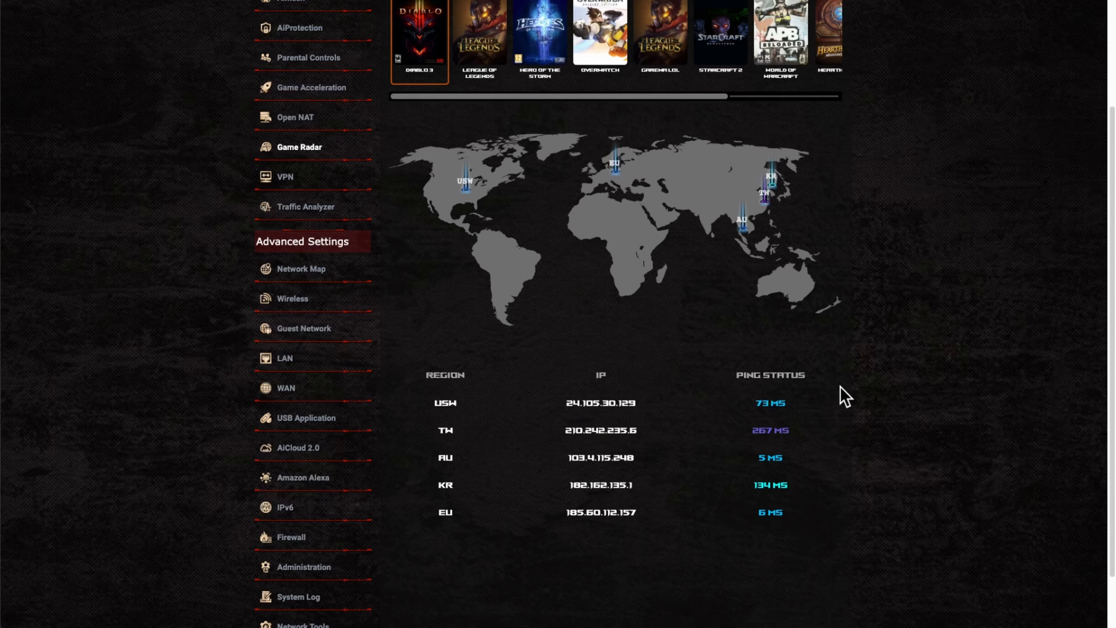
pyautogui.scroll(4, 887, 493)
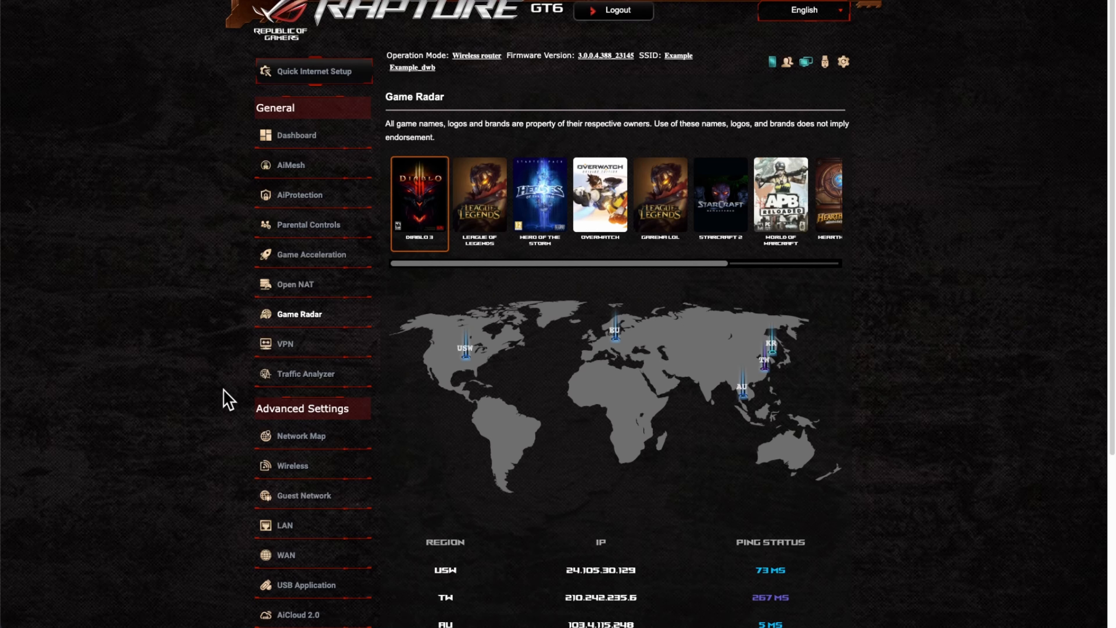
pyautogui.scroll(-2, 231, 418)
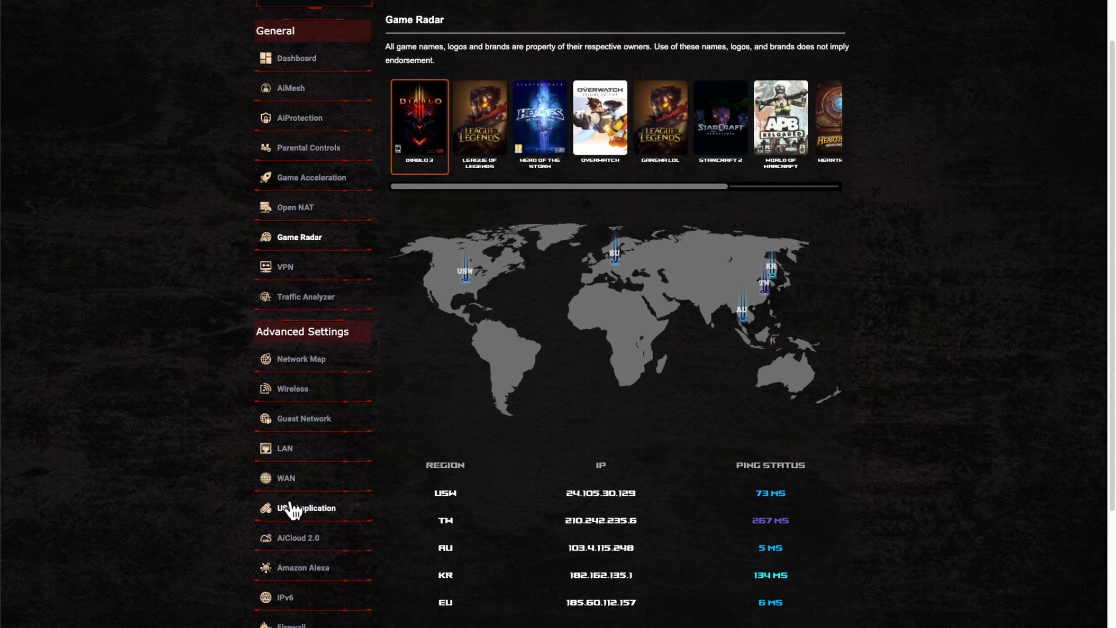
pyautogui.scroll(-1, 219, 491)
pyautogui.scroll(-3, 219, 491)
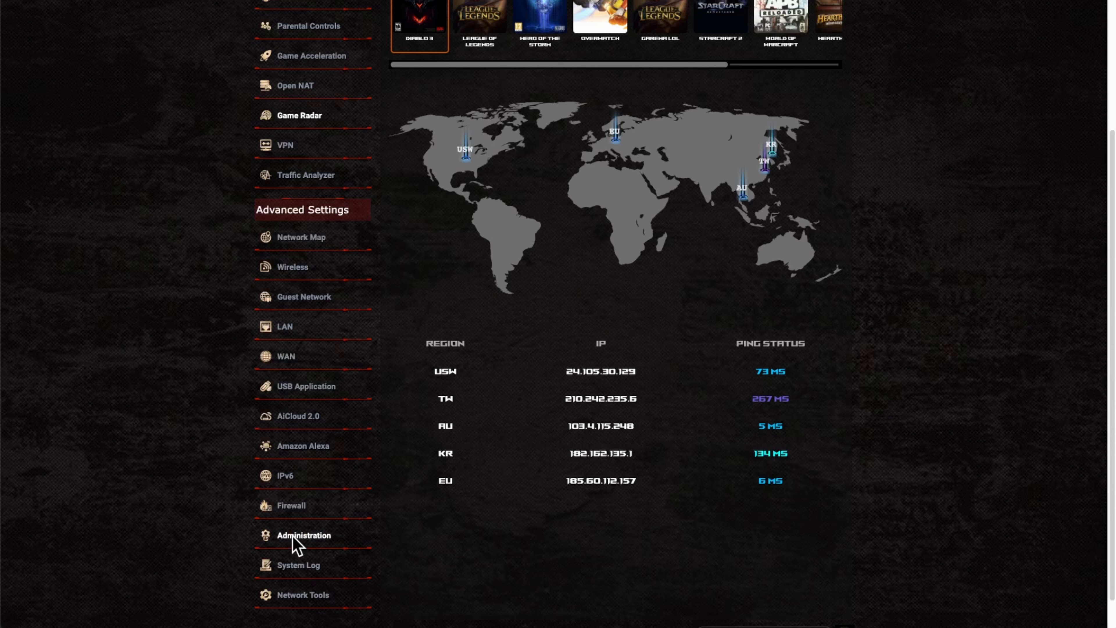
# Show the Administration Firmware Upgrade tab: version 3.0.0.4.388_23145, Auto Firmware Upgrade off
pyautogui.click(294, 537)
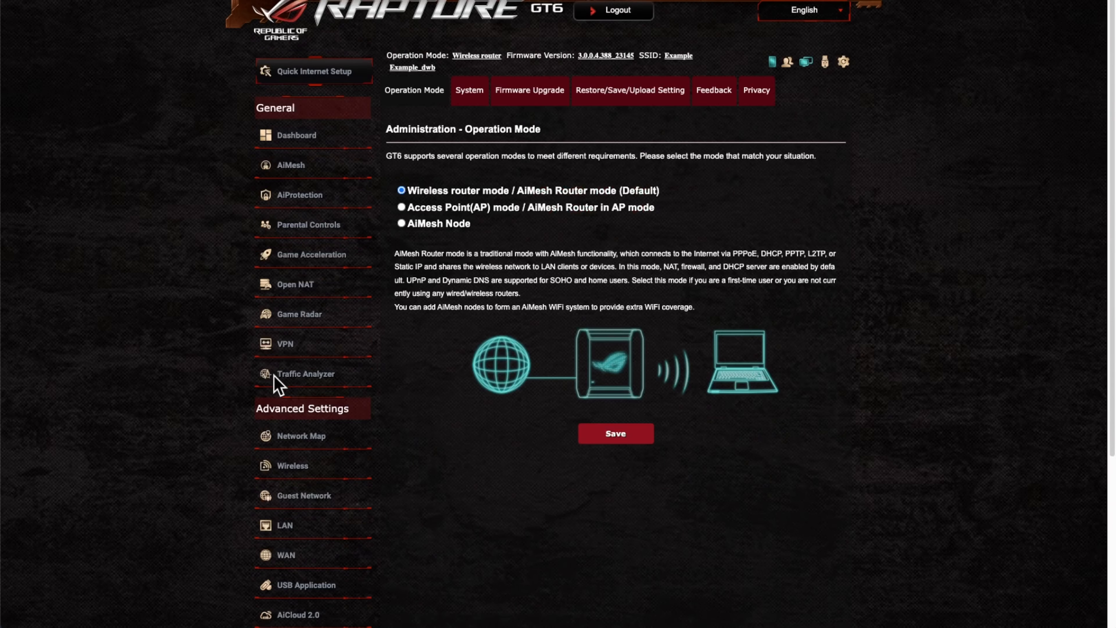
pyautogui.click(532, 99)
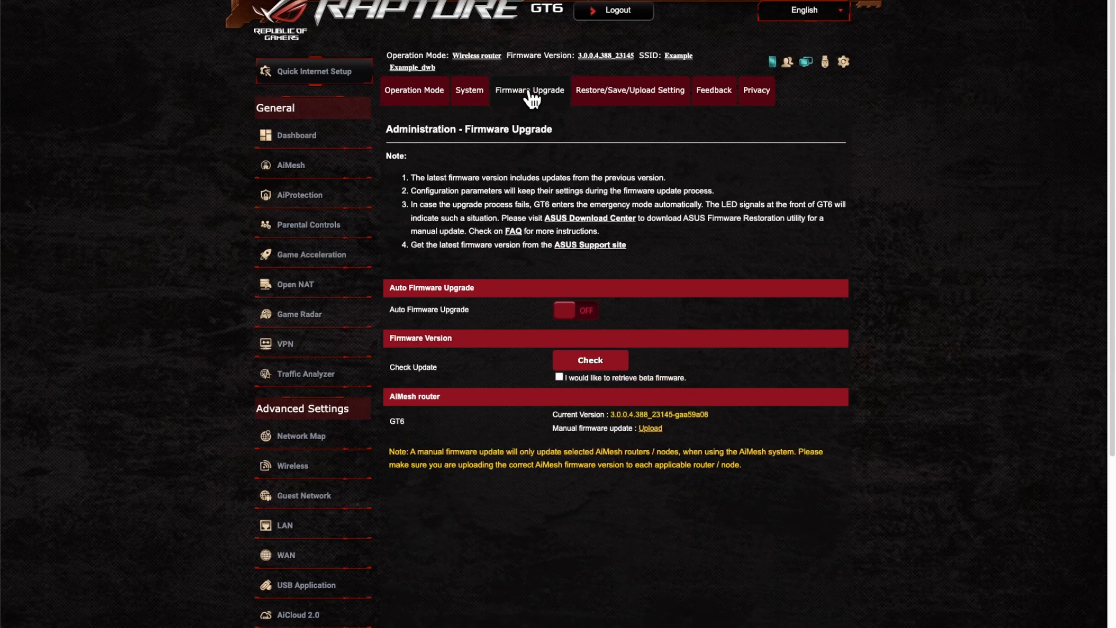
pyautogui.scroll(-5, 281, 409)
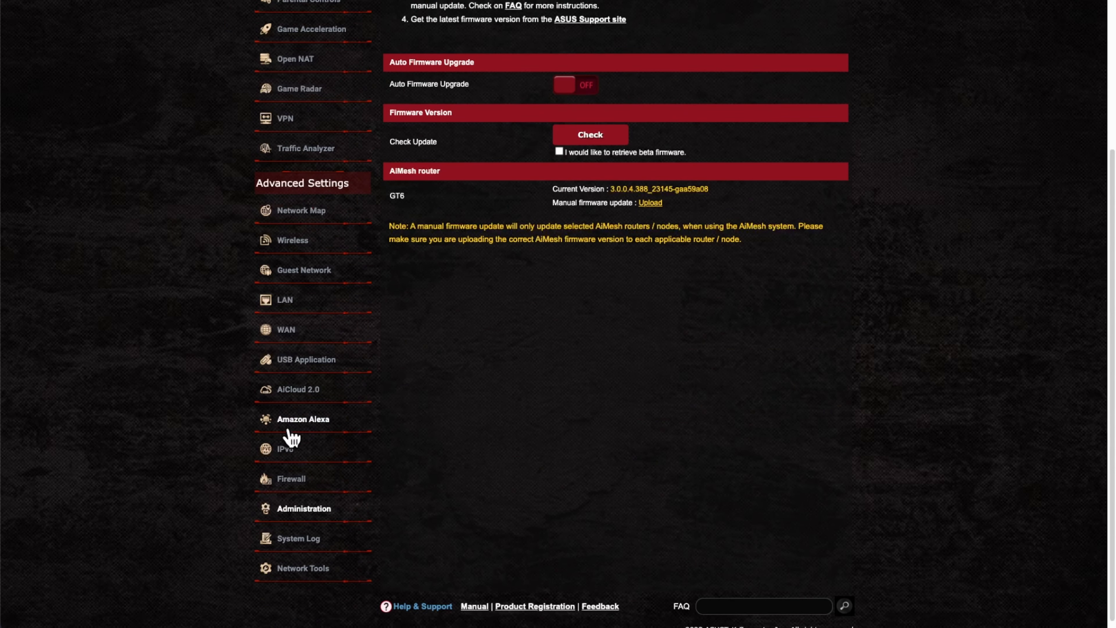
pyautogui.scroll(4, 492, 417)
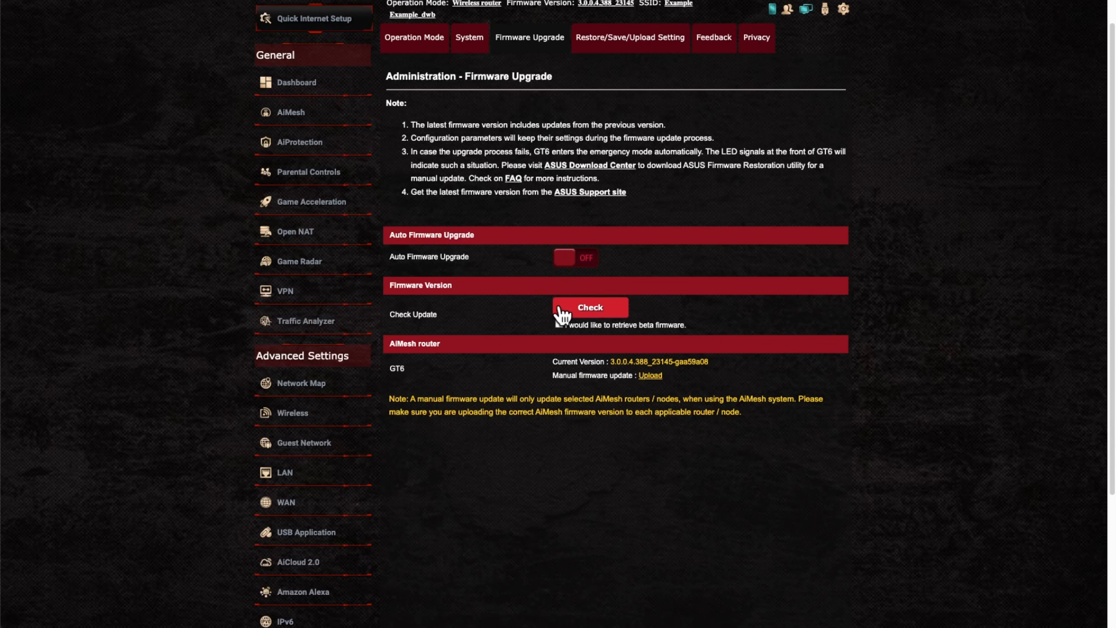
# Check for updates, confirm firmware 3.0.0.4.388_23145-gaa59a08 is latest, then return to the dashboard
pyautogui.click(578, 315)
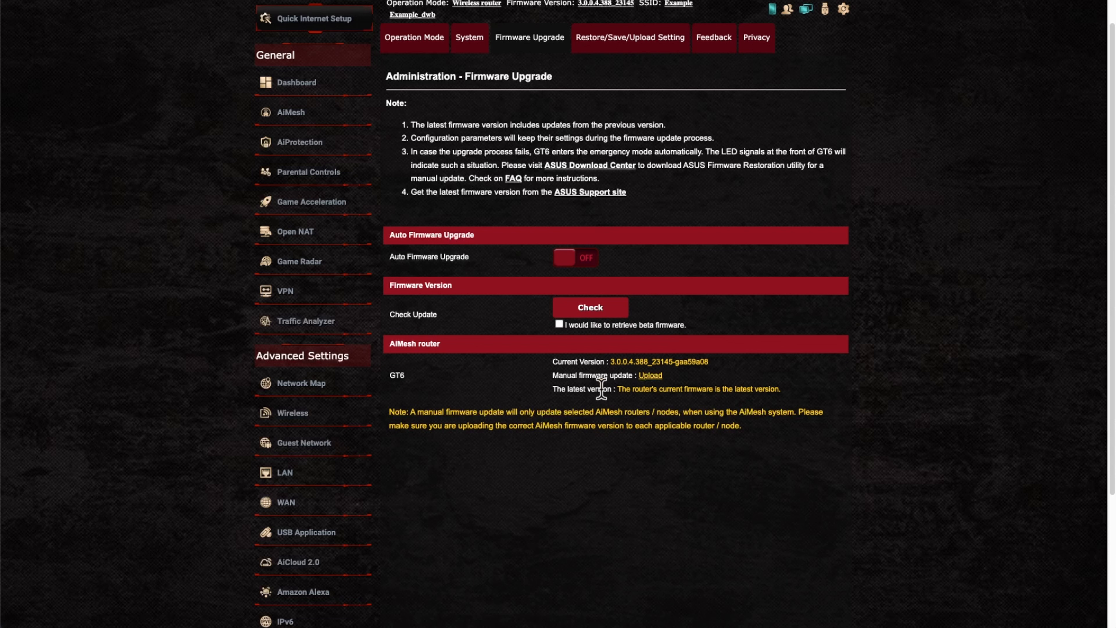
pyautogui.moveTo(617, 388); pyautogui.dragTo(778, 390)
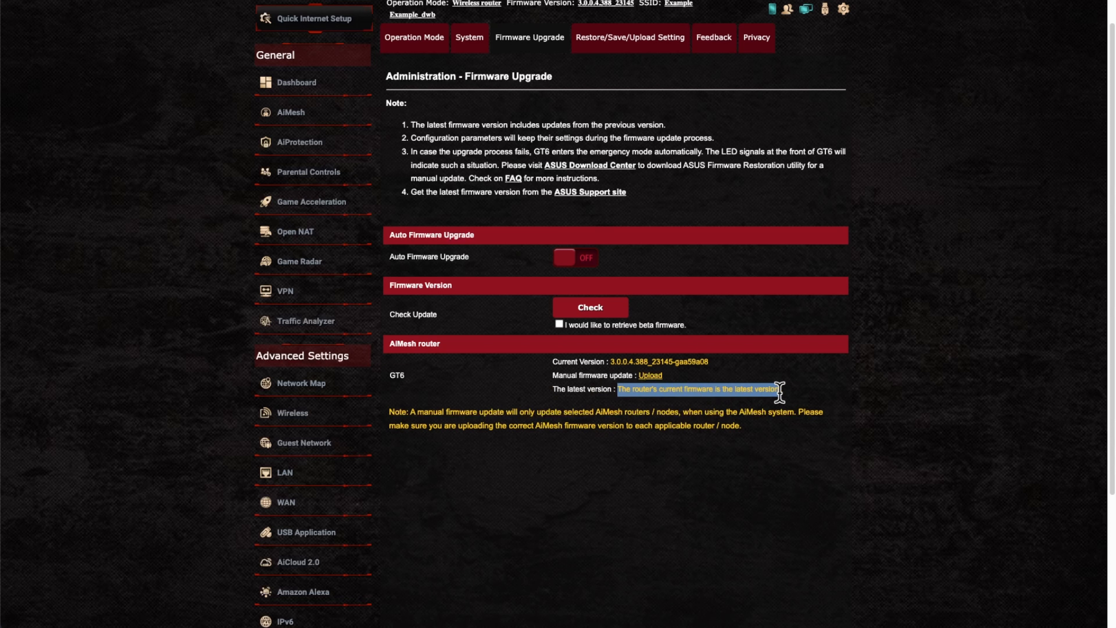
pyautogui.moveTo(605, 361); pyautogui.dragTo(712, 358)
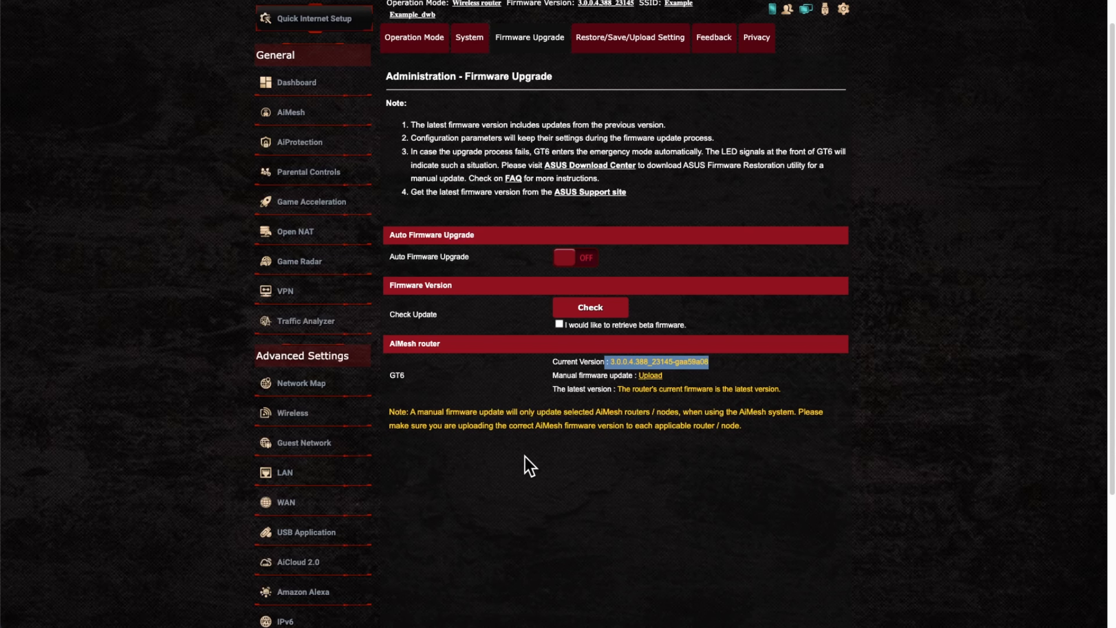
pyautogui.scroll(2, 523, 466)
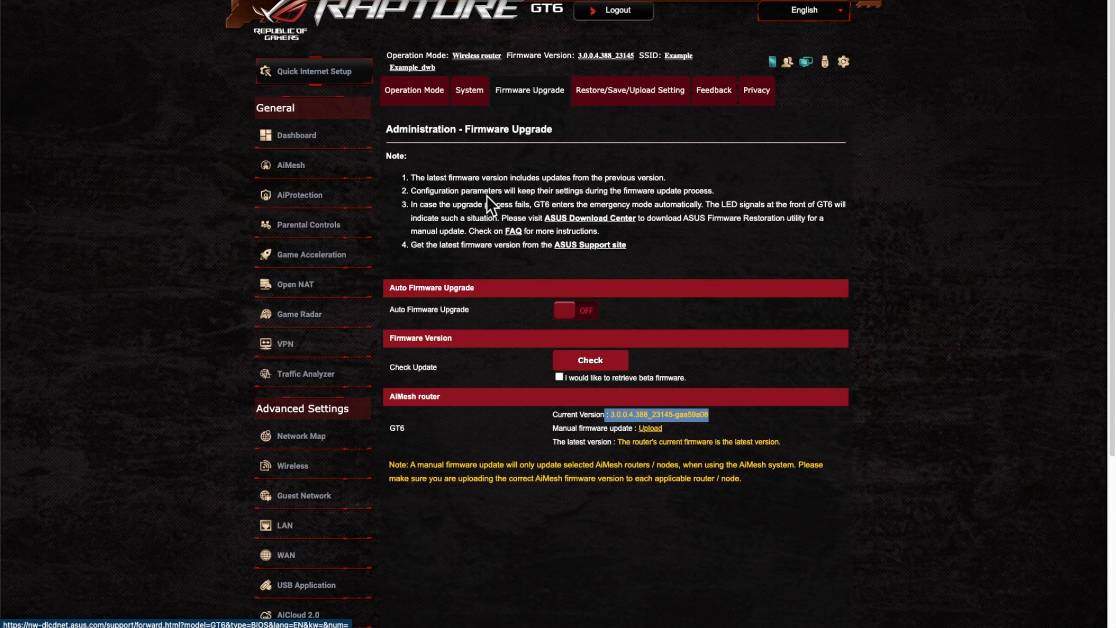
pyautogui.click(310, 138)
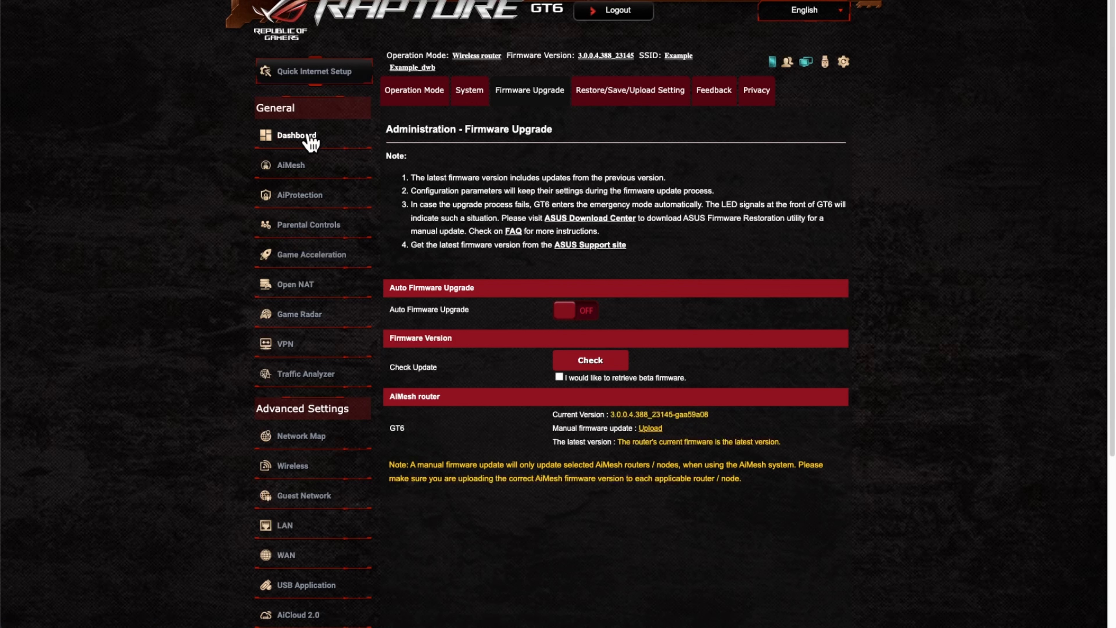